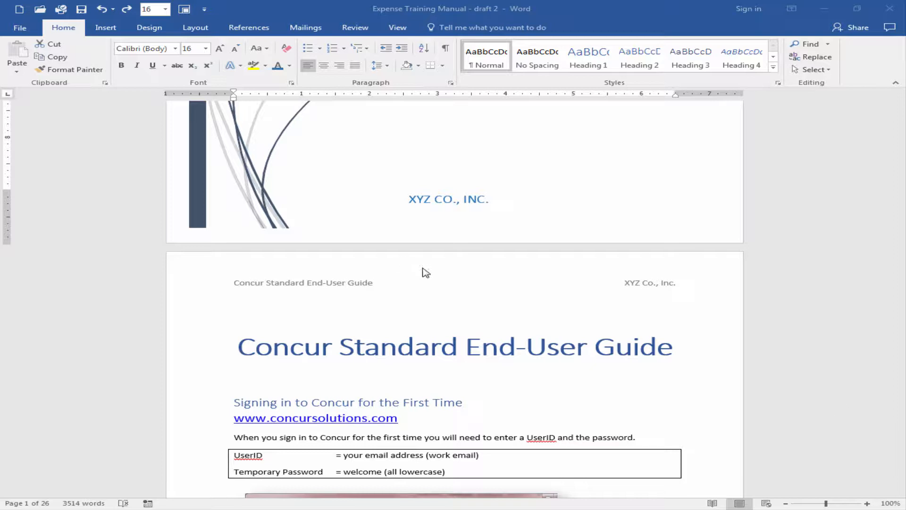
Insert an Automatic Table 2 table of contents between the cover page and the Concur Standard End-User Guide title
scroll(422, 269, down, 8)
scroll(538, 338, up, 9)
scroll(514, 333, up, 1)
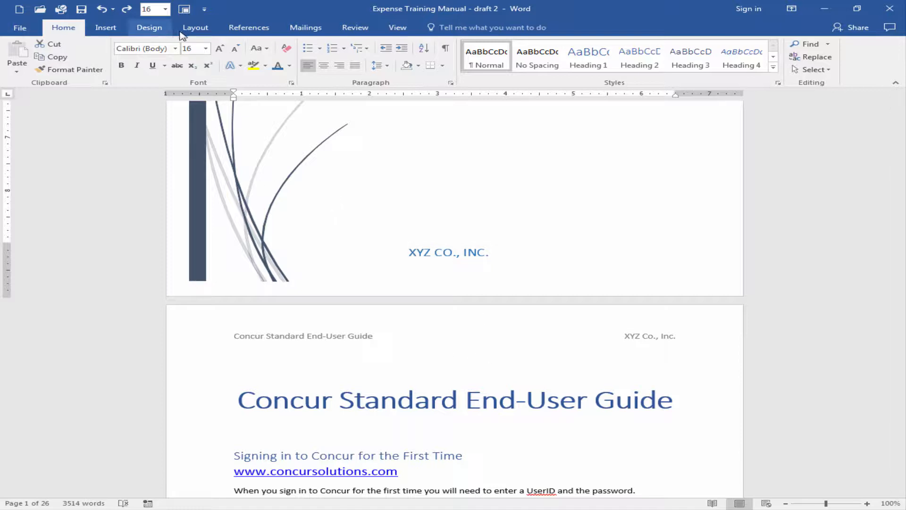
click(250, 29)
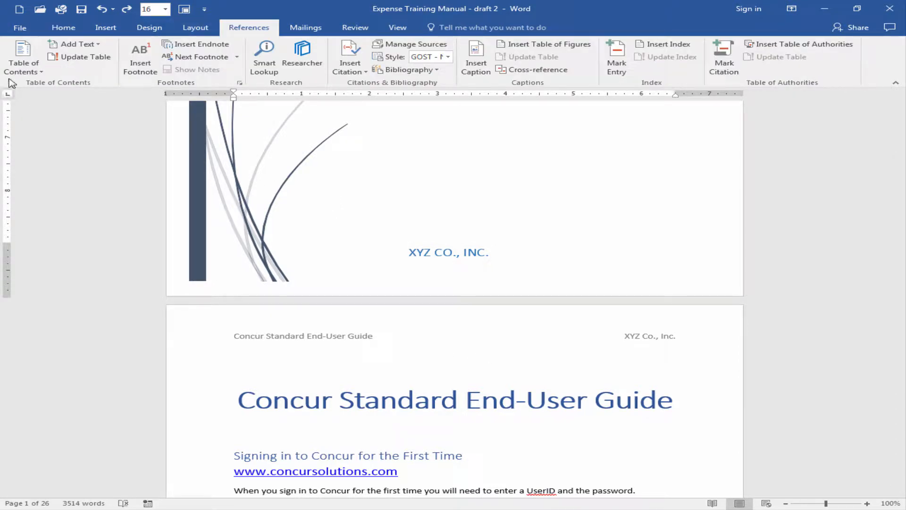
scroll(248, 268, up, 10)
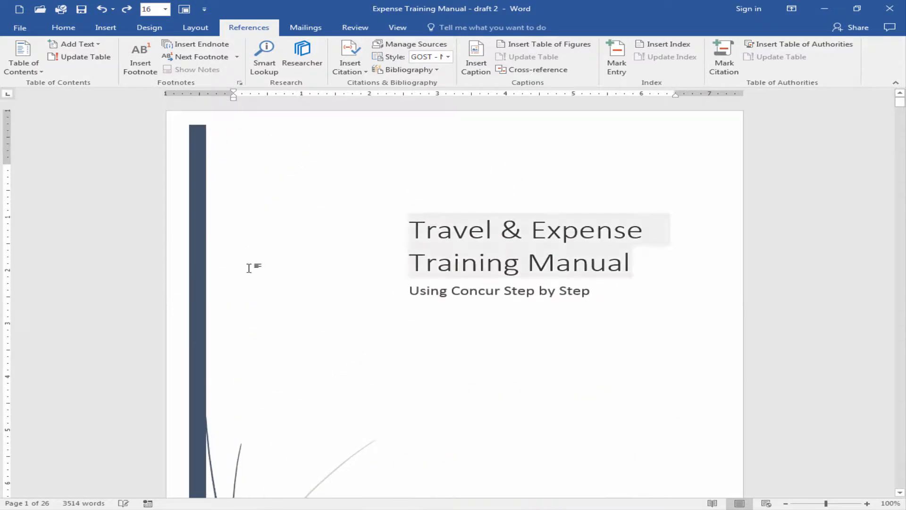
click(42, 76)
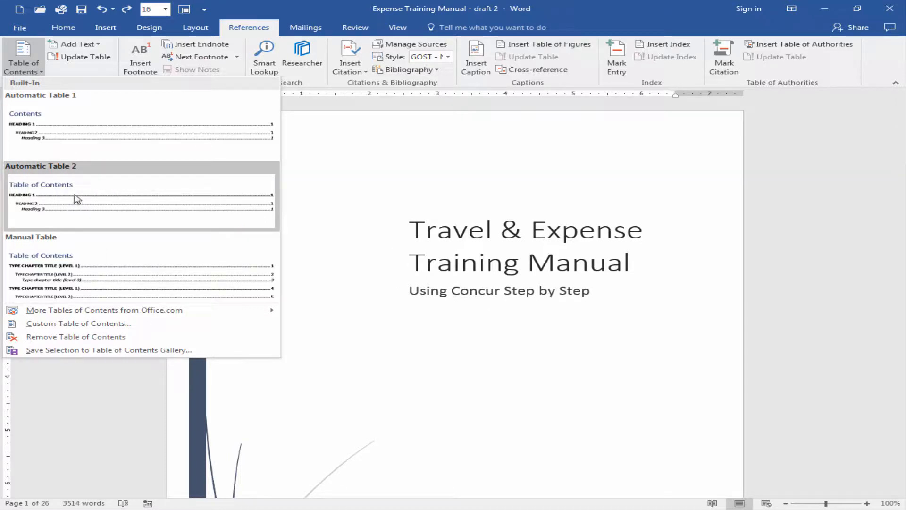
click(106, 188)
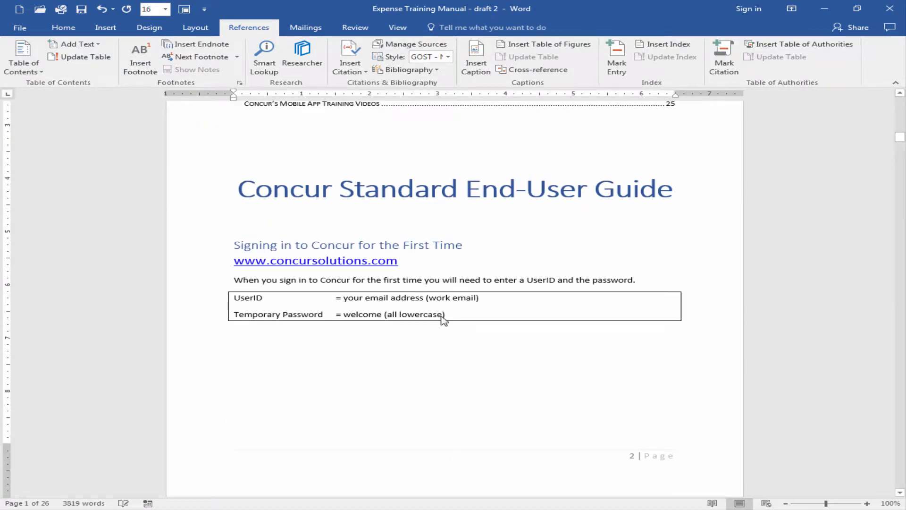
Examine the inserted table of contents, from its heading after the cover page to the entries above the guide title
scroll(436, 316, up, 20)
scroll(484, 282, down, 12)
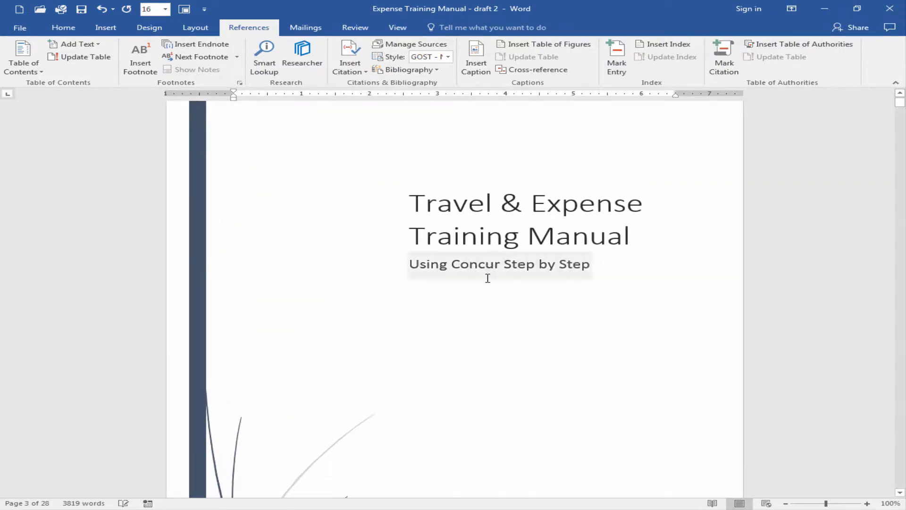
scroll(482, 288, down, 12)
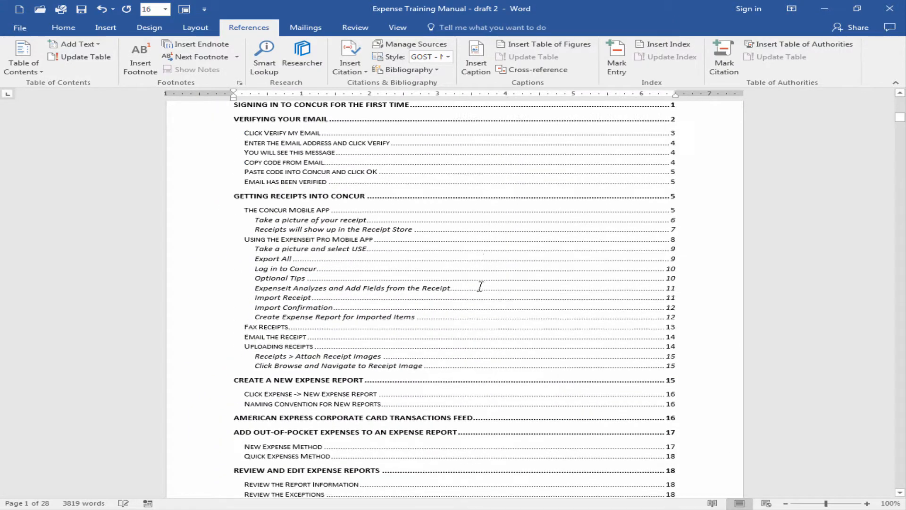
scroll(479, 286, down, 5)
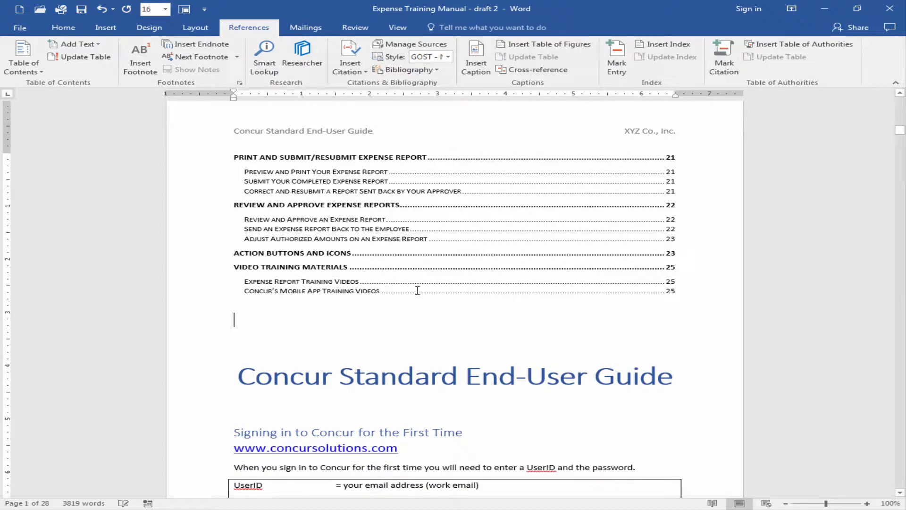
scroll(415, 291, up, 15)
scroll(415, 293, up, 4)
scroll(413, 293, down, 8)
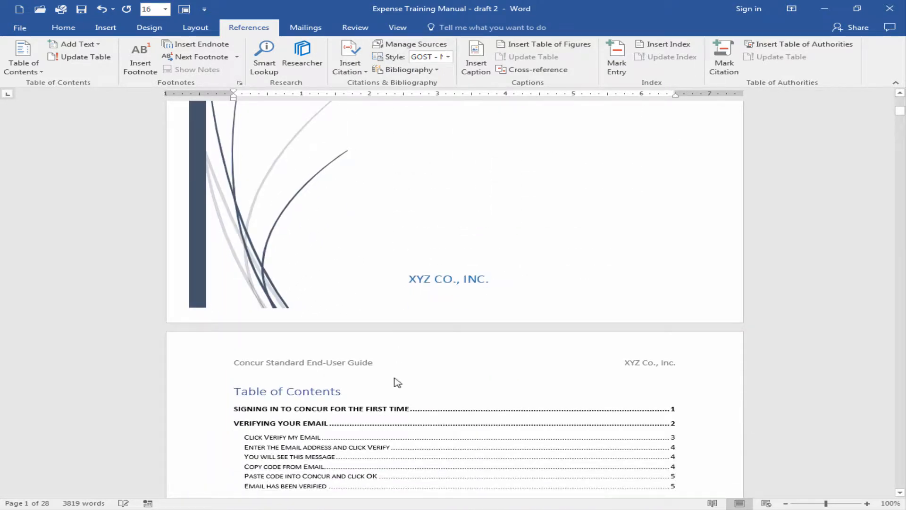
scroll(476, 360, down, 15)
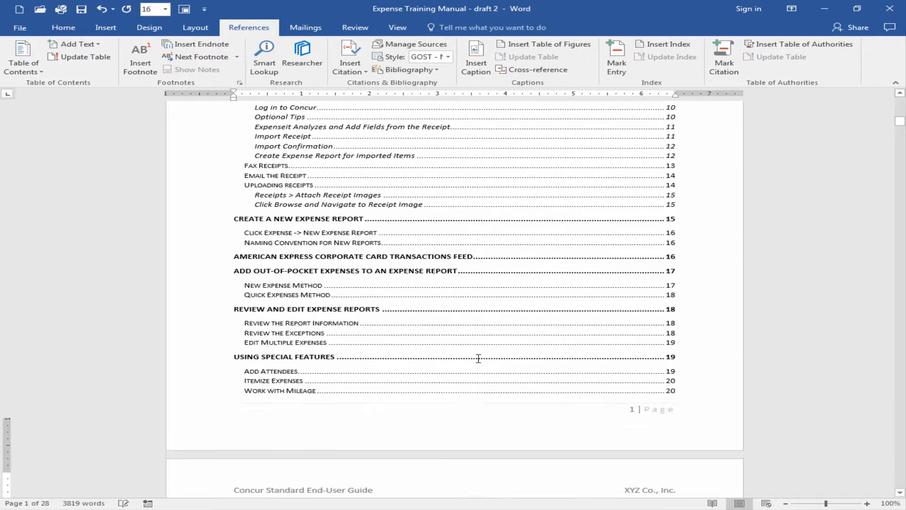
scroll(562, 356, down, 3)
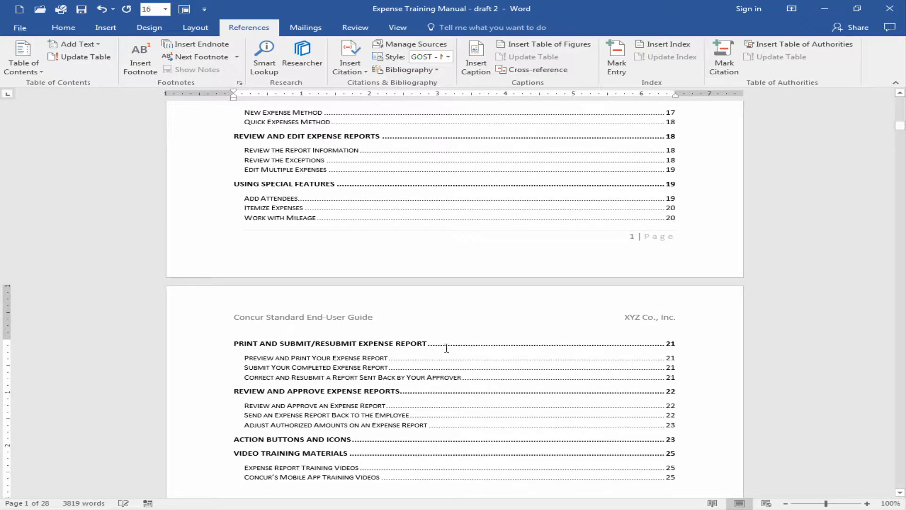
scroll(443, 374, down, 2)
scroll(350, 360, down, 1)
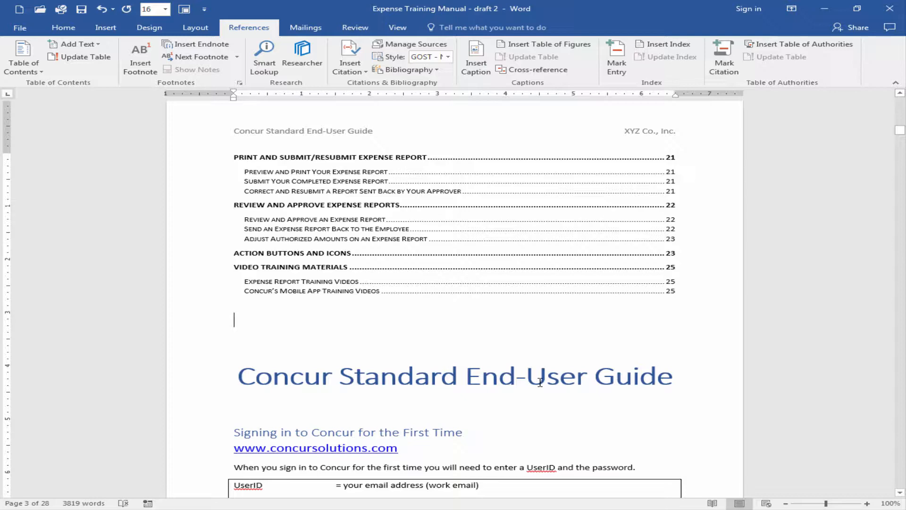
Check the page numbers listed in the table of contents against the page numbering in the document's footers
scroll(539, 381, up, 15)
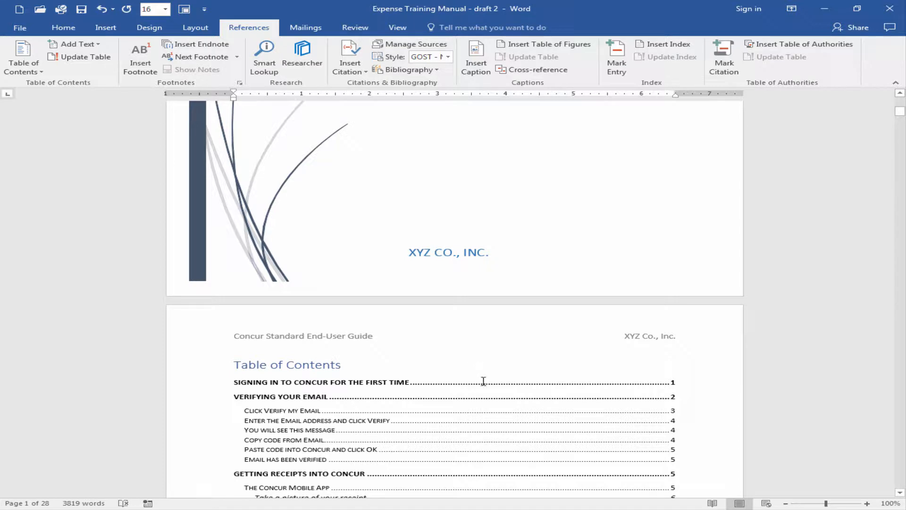
scroll(409, 383, down, 8)
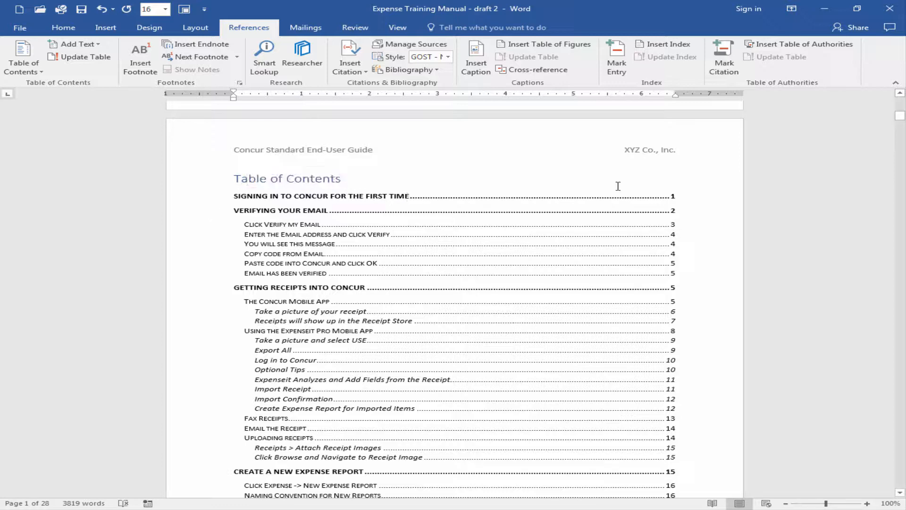
scroll(428, 272, down, 8)
scroll(426, 276, up, 18)
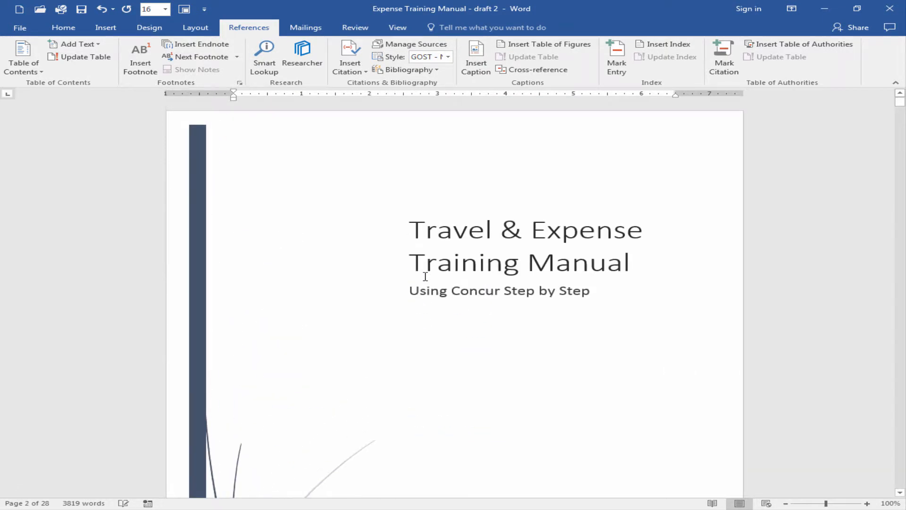
scroll(422, 287, down, 5)
scroll(447, 290, down, 5)
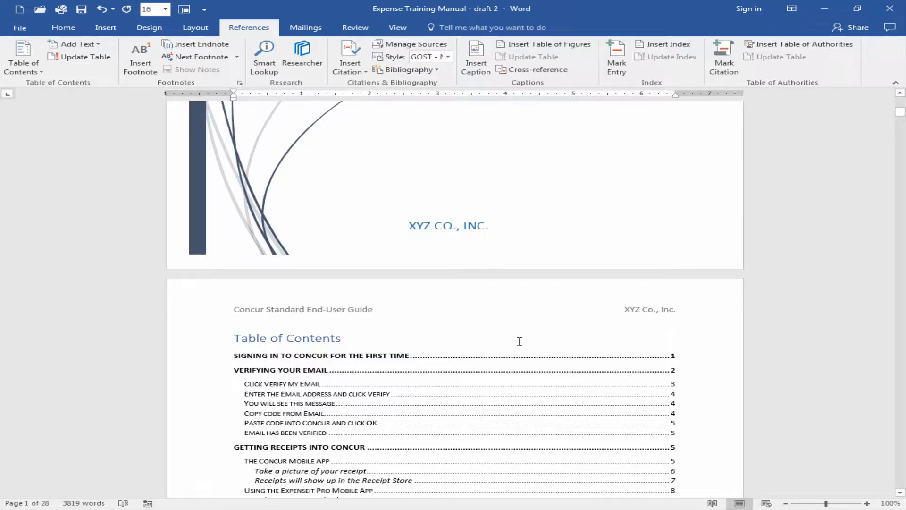
scroll(524, 341, down, 1)
scroll(530, 343, down, 15)
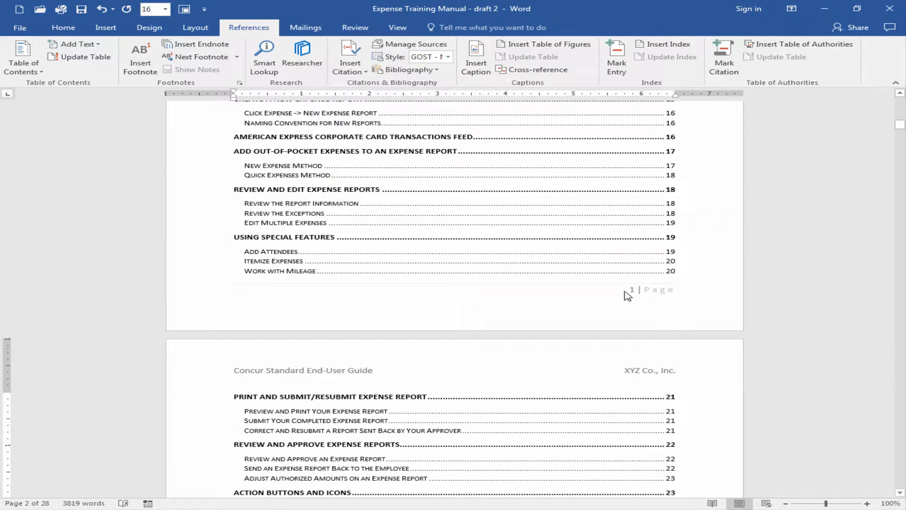
scroll(532, 297, up, 15)
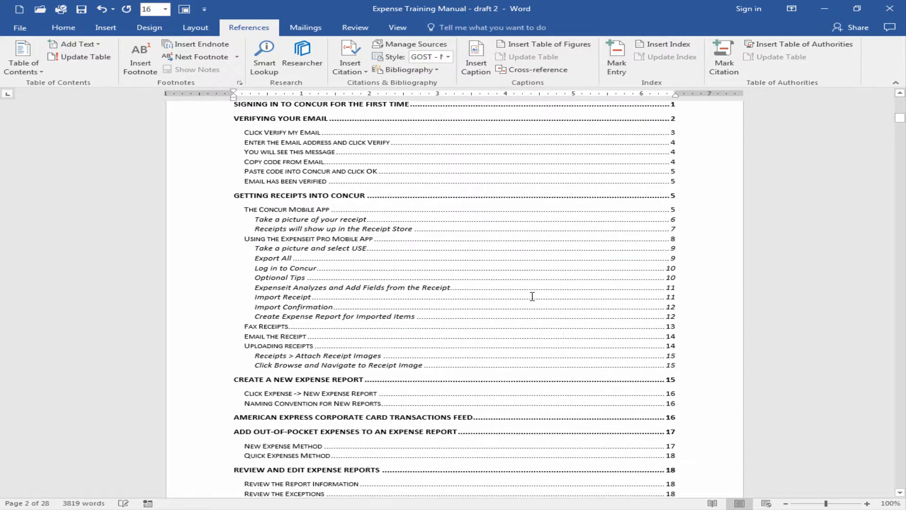
scroll(531, 296, up, 1)
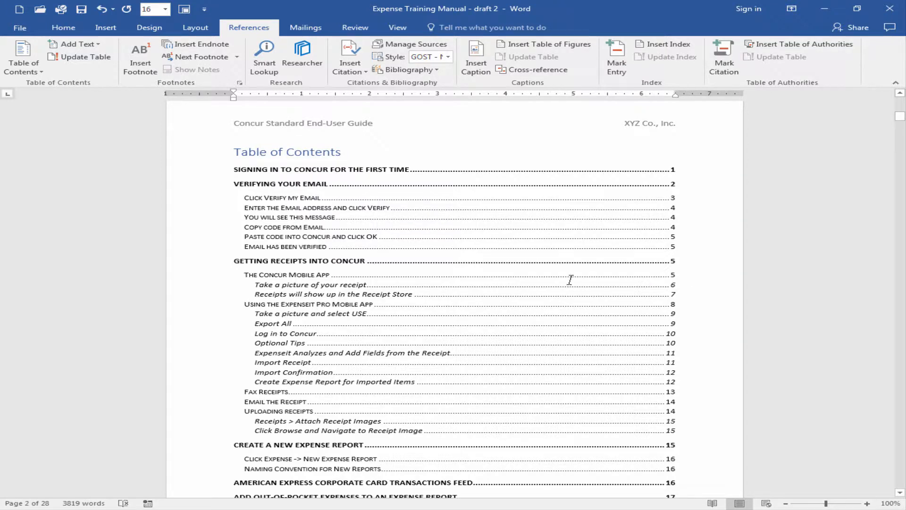
scroll(570, 280, down, 10)
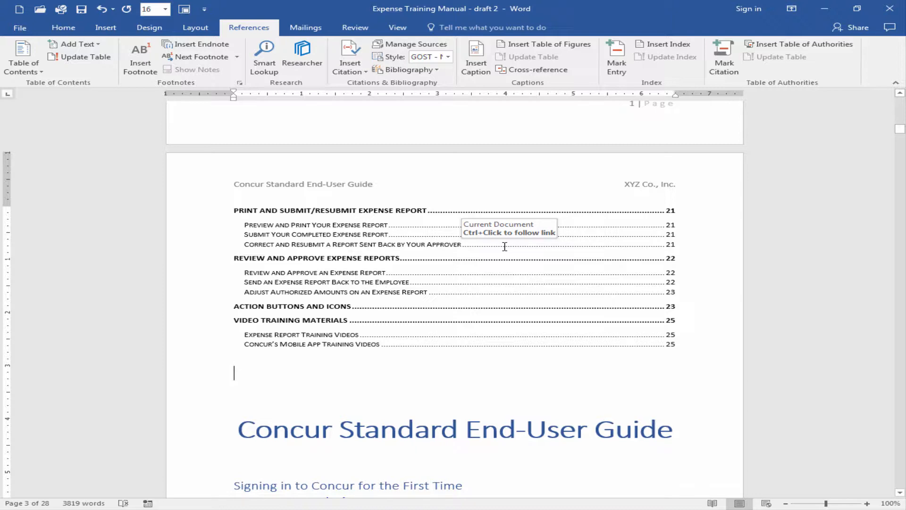
scroll(518, 309, up, 12)
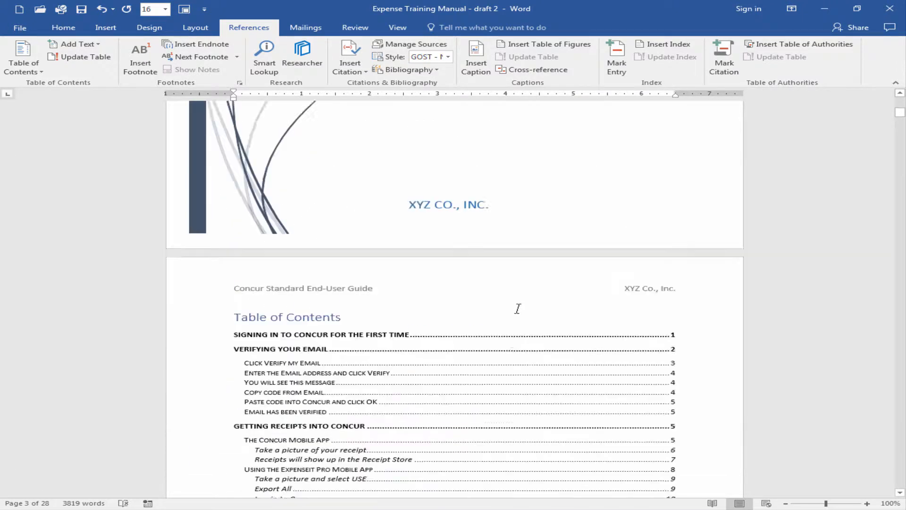
scroll(517, 310, down, 5)
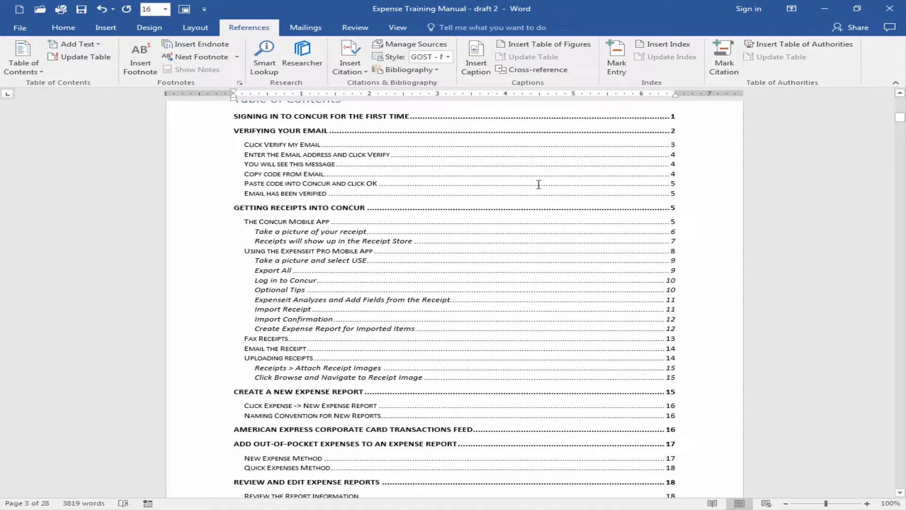
Update the table of contents, refreshing the page numbers only
scroll(539, 184, up, 1)
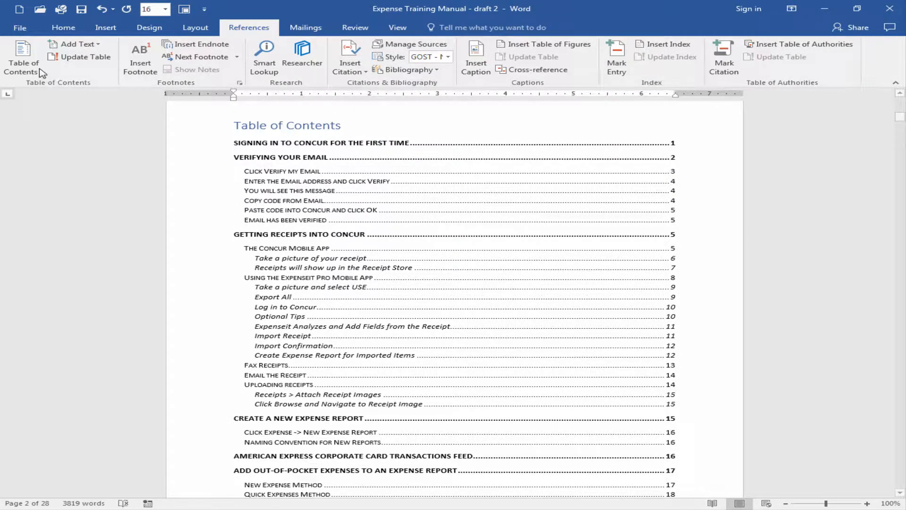
click(77, 59)
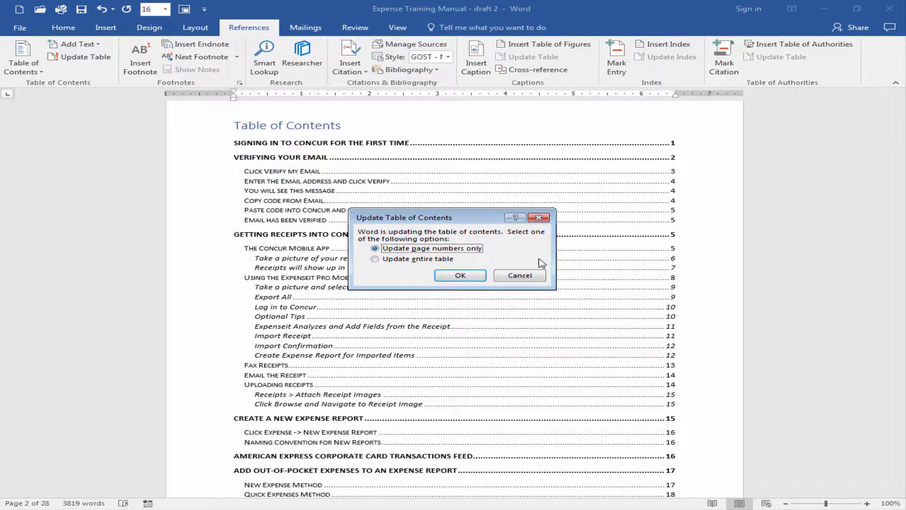
click(452, 278)
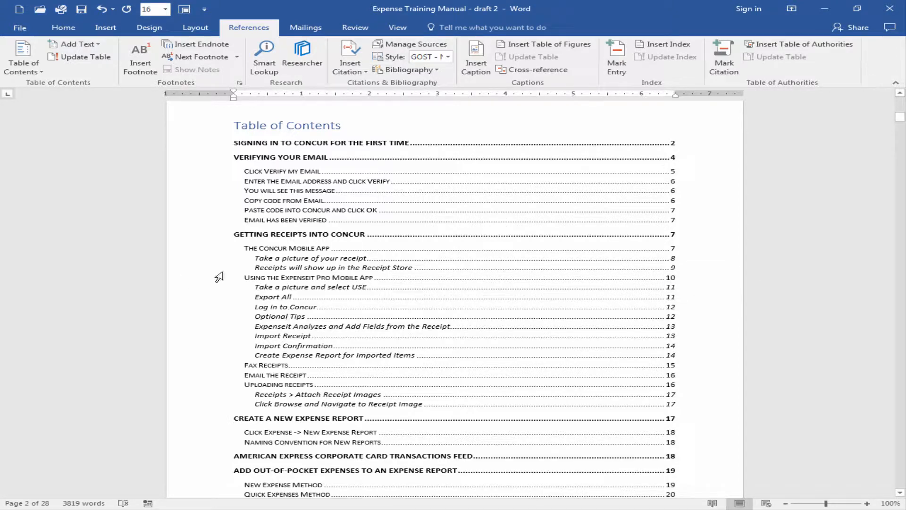
View the field commands available for the table of contents, leaving the field as it is
click(467, 226)
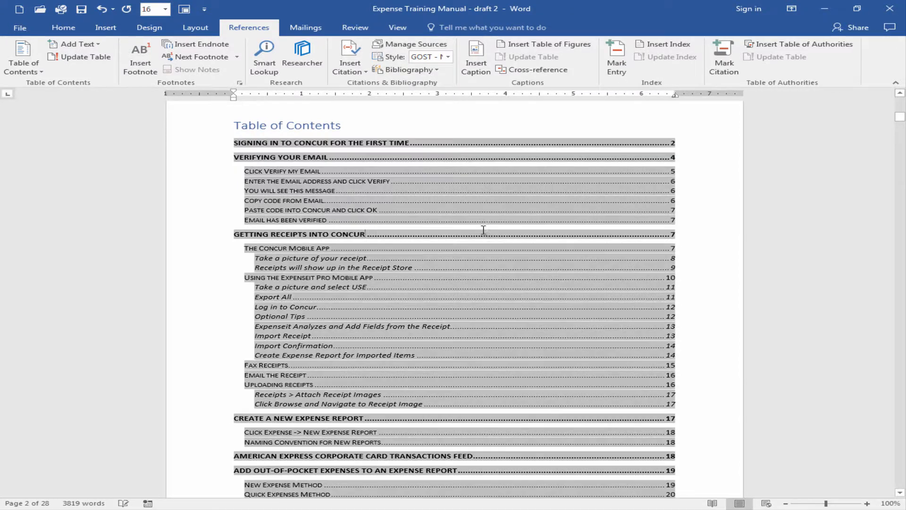
right_click(452, 213)
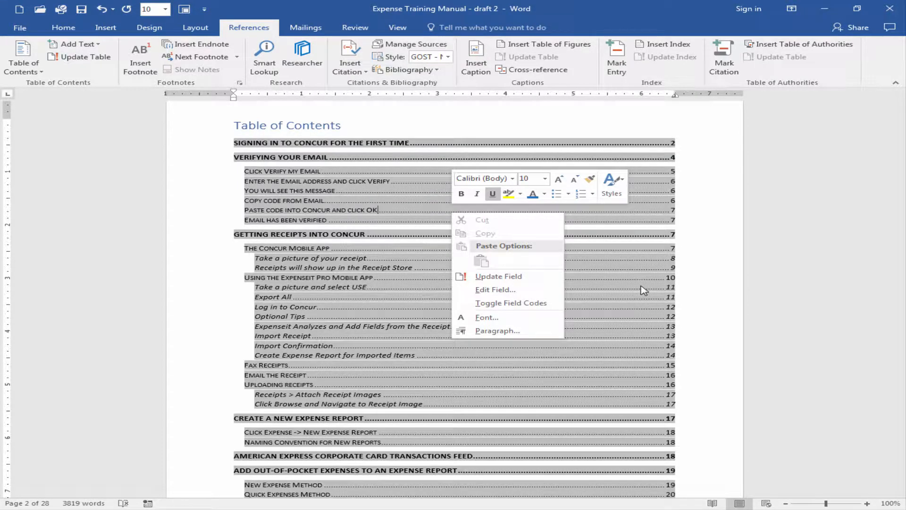
click(436, 127)
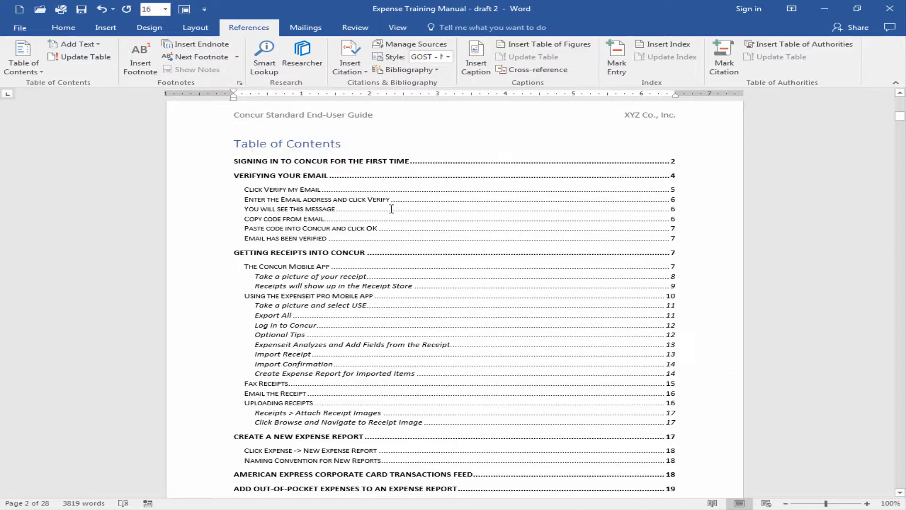
Check which paragraph style is applied to the "Signing in to Concur for the First Time" heading
scroll(397, 248, down, 15)
scroll(397, 248, up, 5)
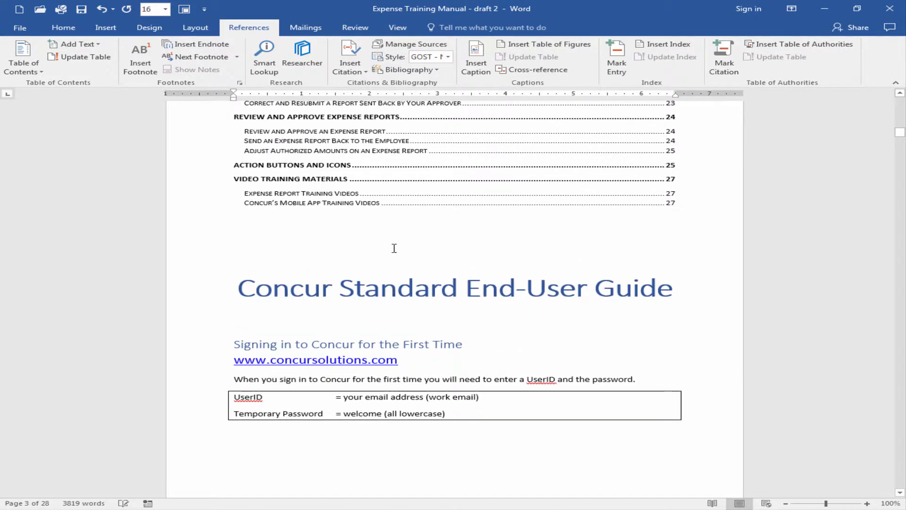
click(313, 346)
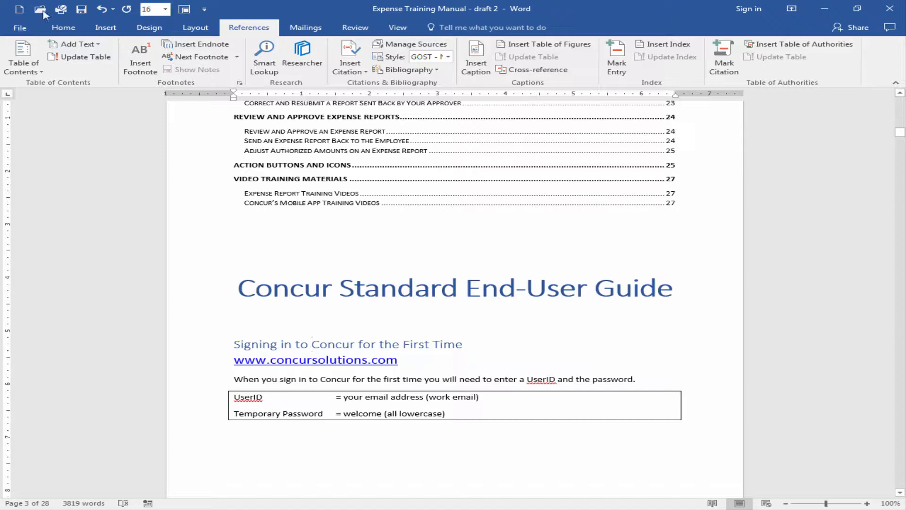
click(63, 28)
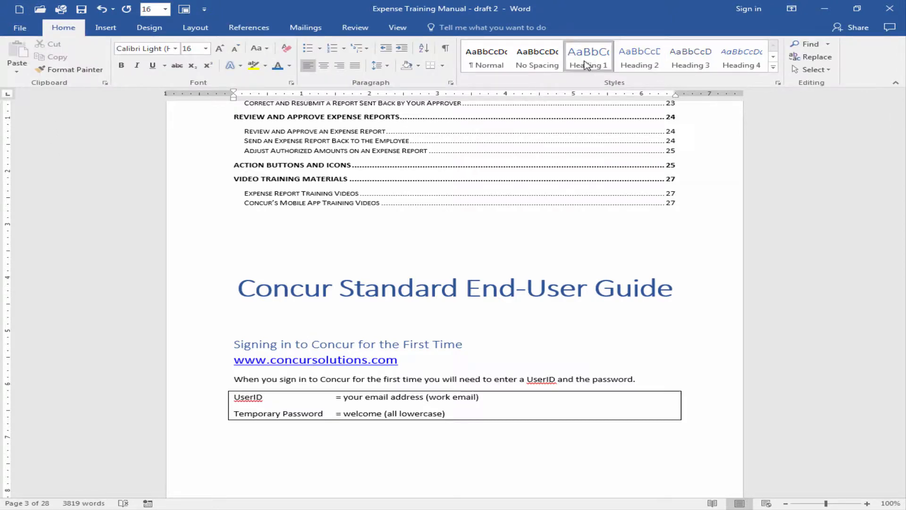
Check the heading style applied to "Click Verify my Email" and compare the document's heading levels with the table of contents entries
scroll(445, 251, up, 20)
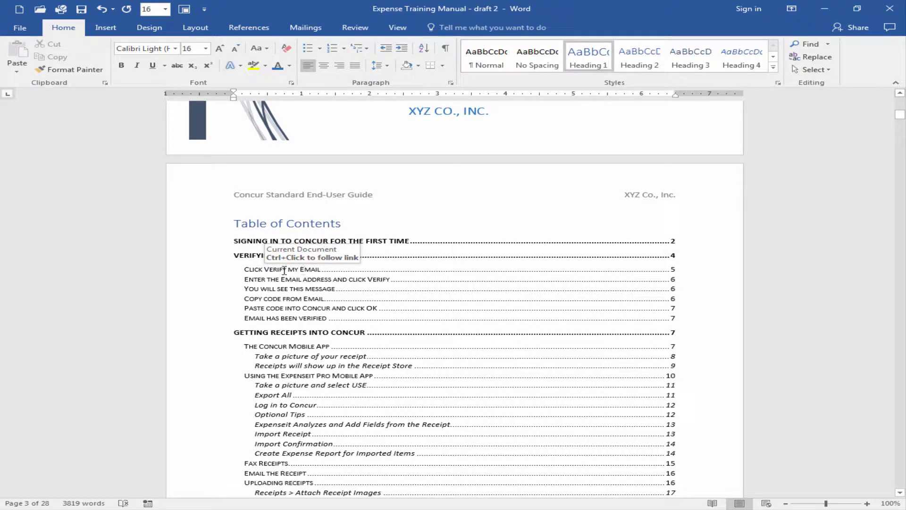
scroll(404, 314, down, 20)
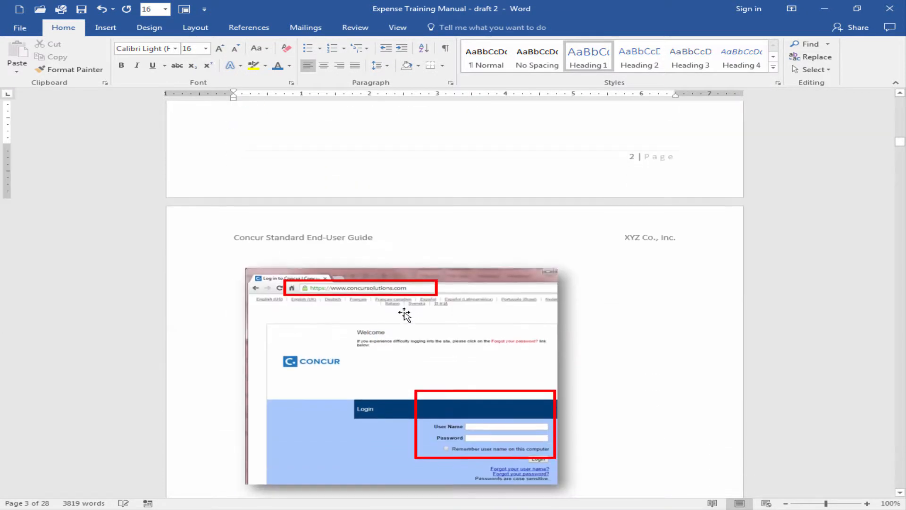
scroll(404, 314, down, 6)
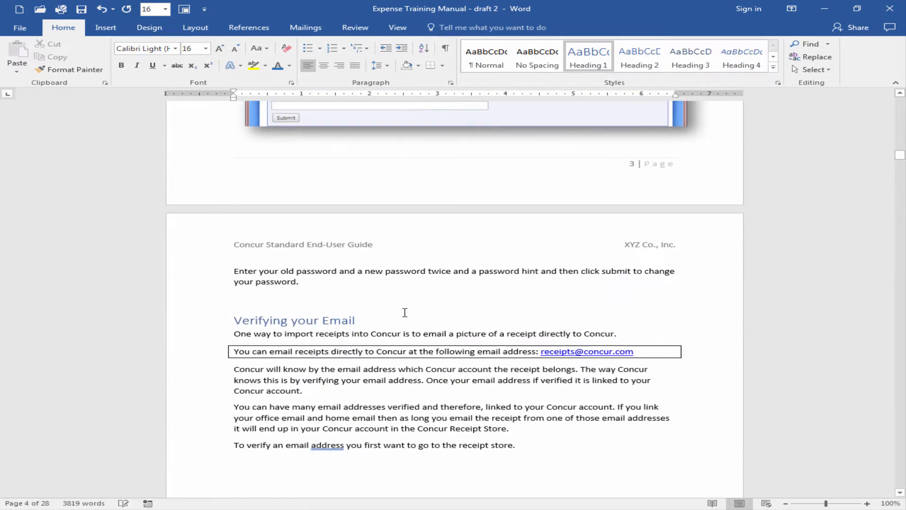
scroll(403, 311, down, 15)
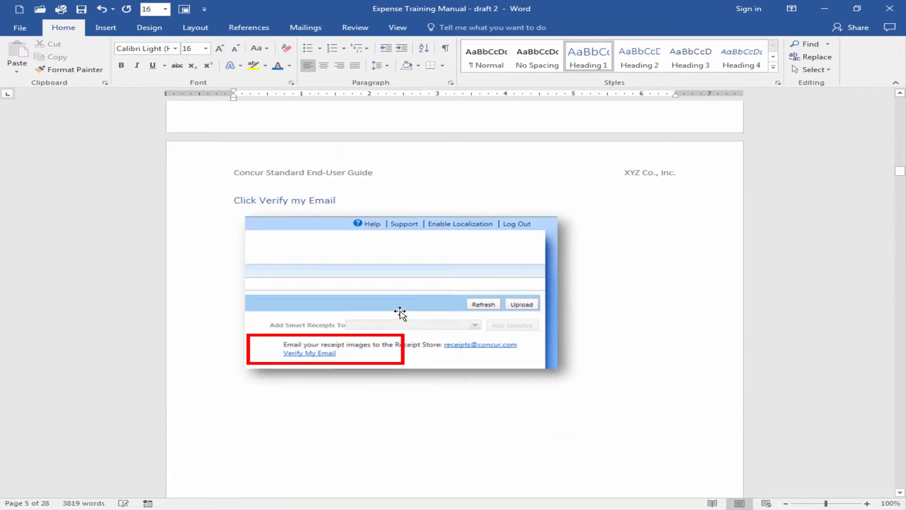
click(289, 201)
scroll(456, 240, up, 20)
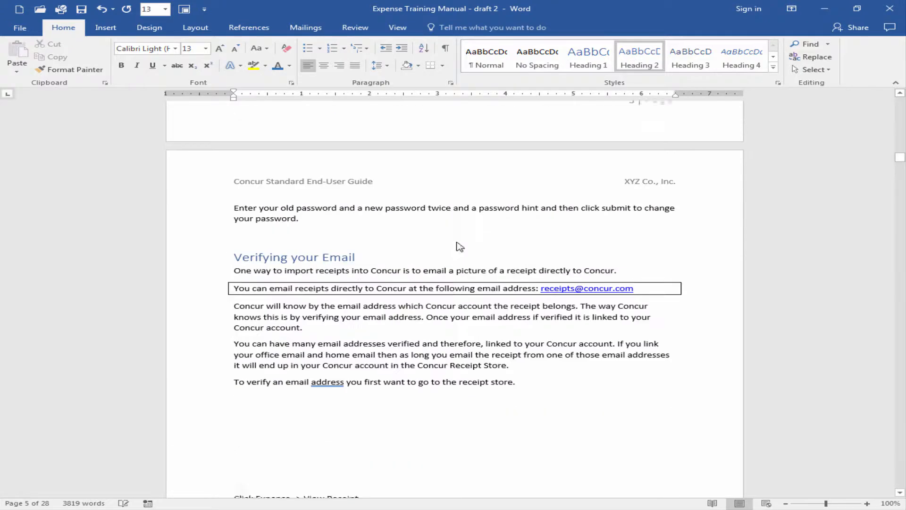
scroll(457, 242, up, 15)
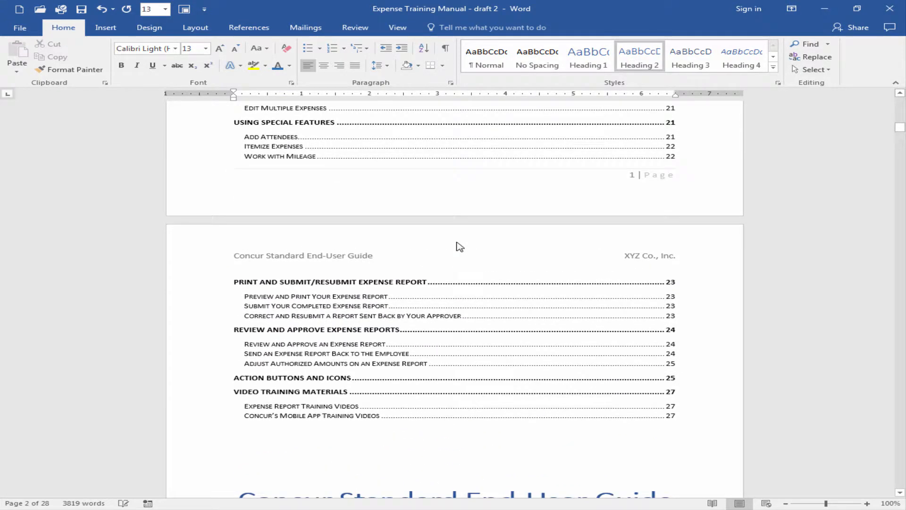
scroll(360, 248, up, 10)
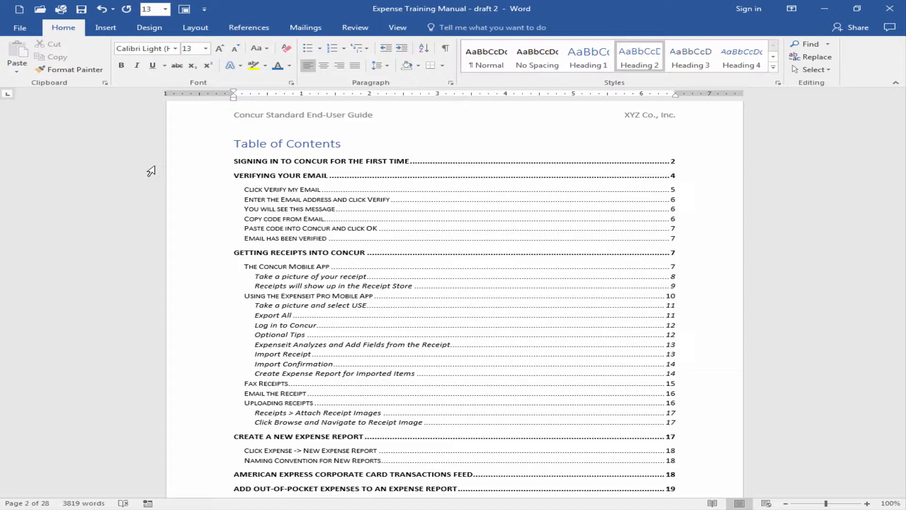
scroll(151, 171, up, 2)
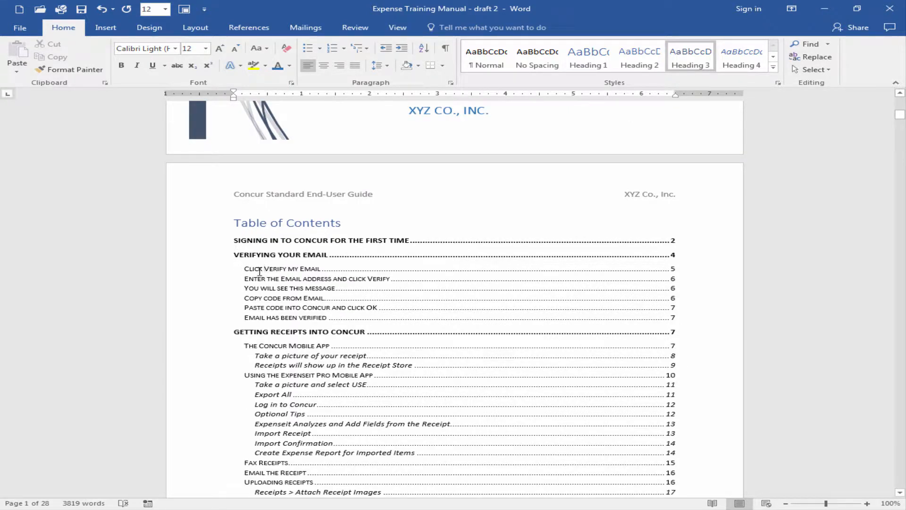
scroll(292, 304, down, 2)
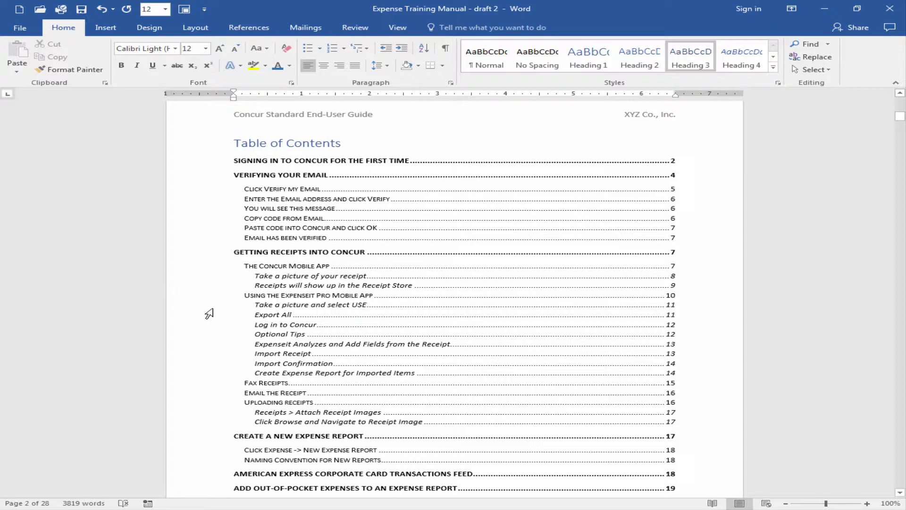
Insert a page break before the "Concur Standard End-User Guide" title that follows the table of contents
scroll(208, 313, down, 8)
scroll(213, 310, down, 12)
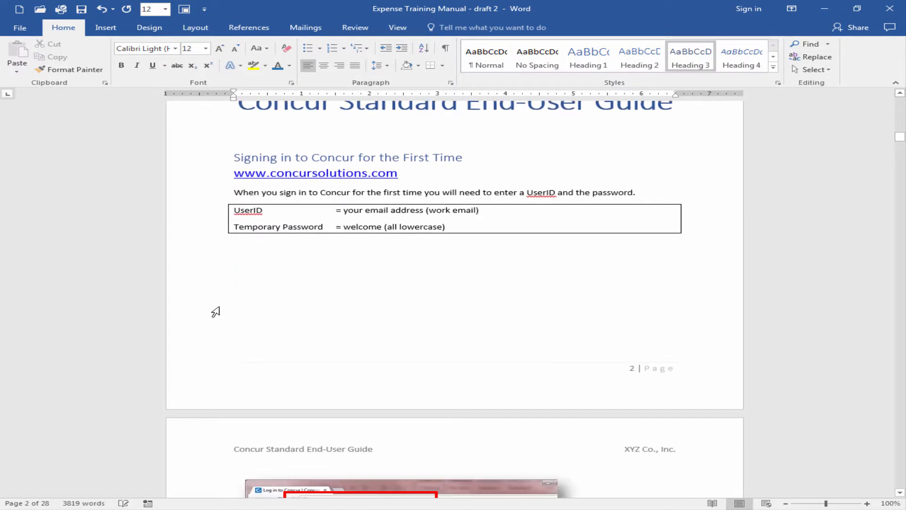
scroll(213, 310, up, 5)
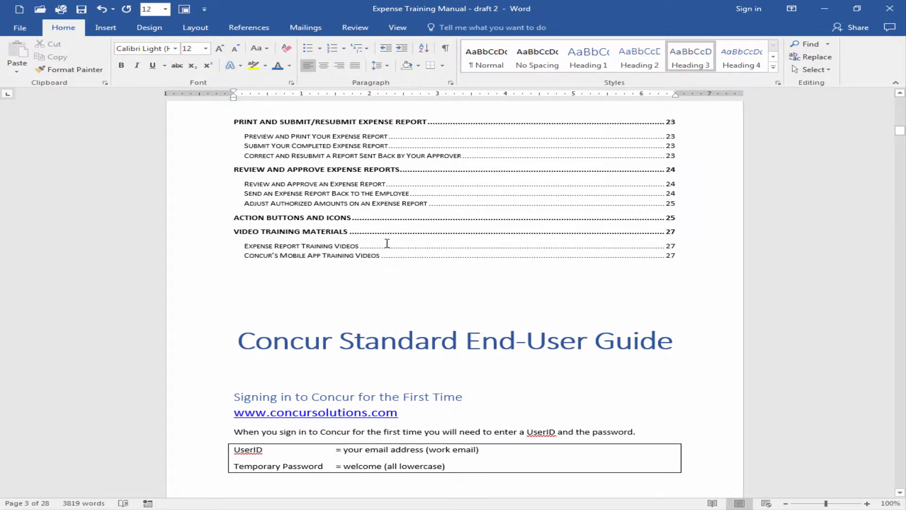
click(243, 336)
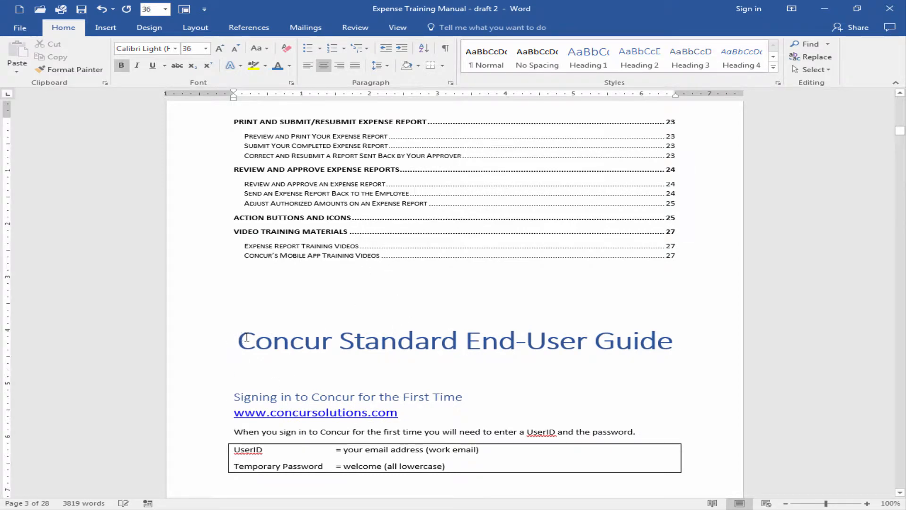
click(102, 33)
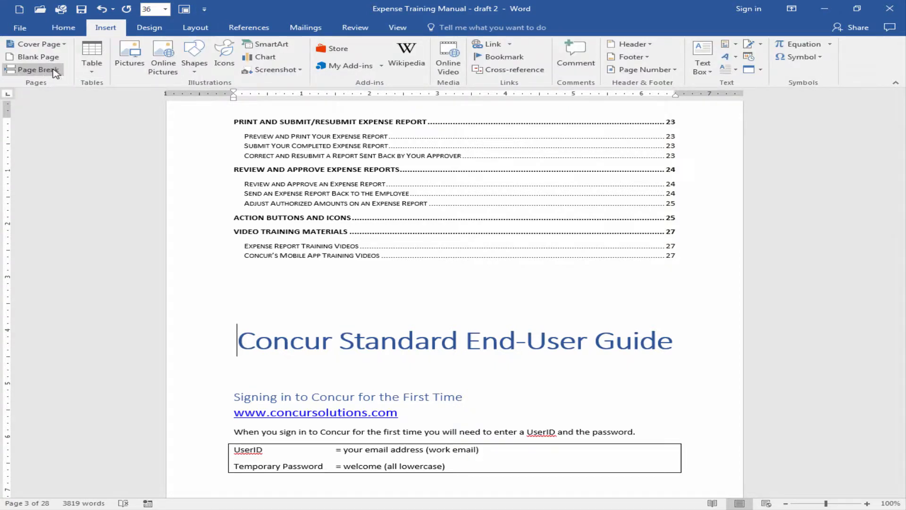
click(37, 70)
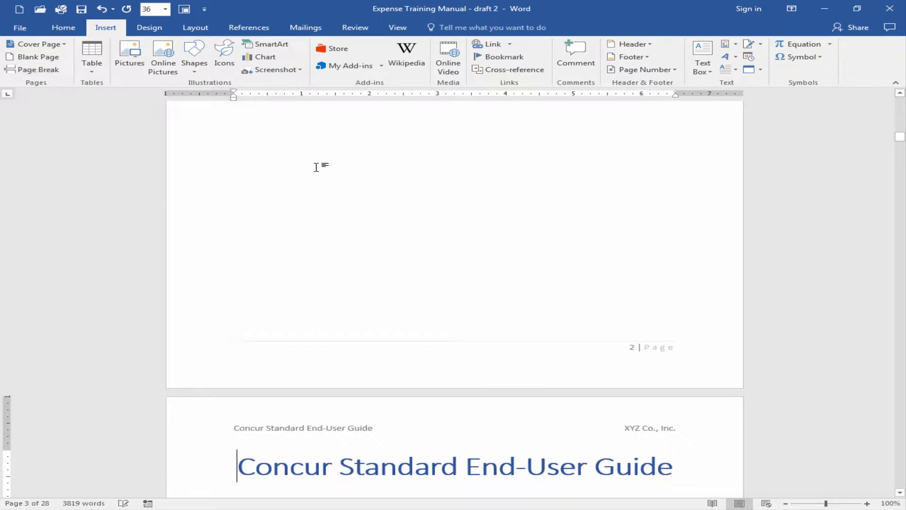
Add a new line reading "To Test our TOC" directly below the "Signing in to Concur for the First Time" heading
scroll(317, 166, down, 5)
scroll(441, 240, up, 10)
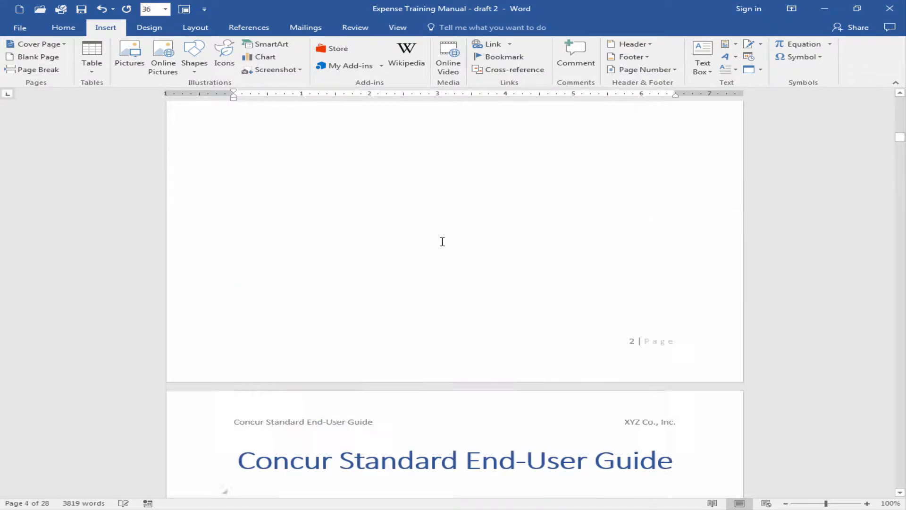
scroll(431, 241, down, 4)
scroll(430, 239, down, 5)
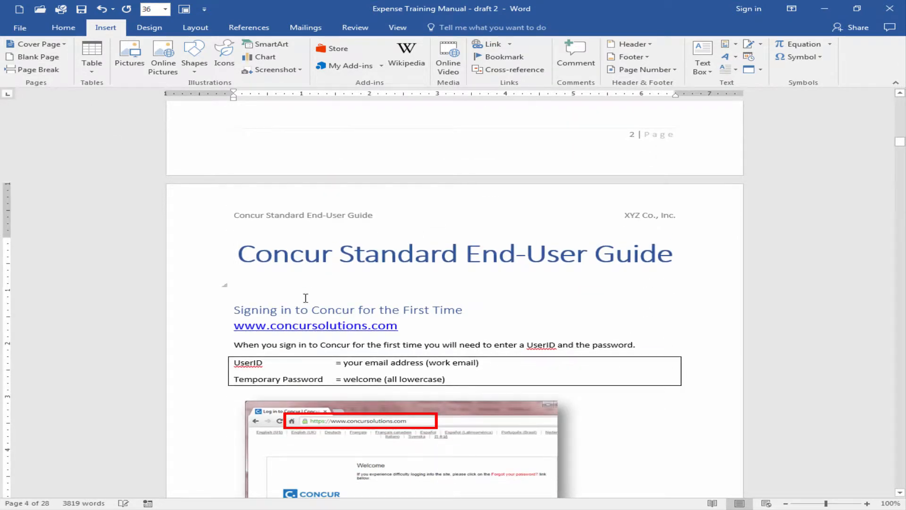
click(467, 310)
key(Return)
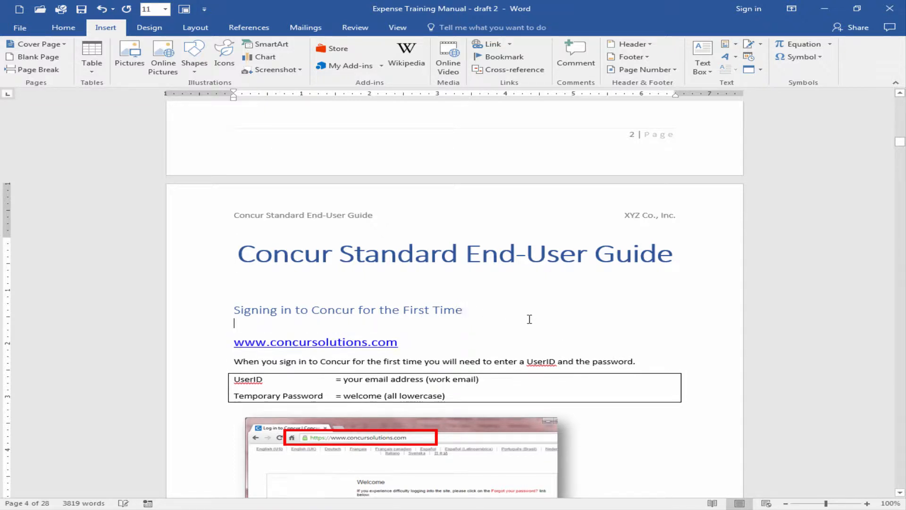
text(To Test)
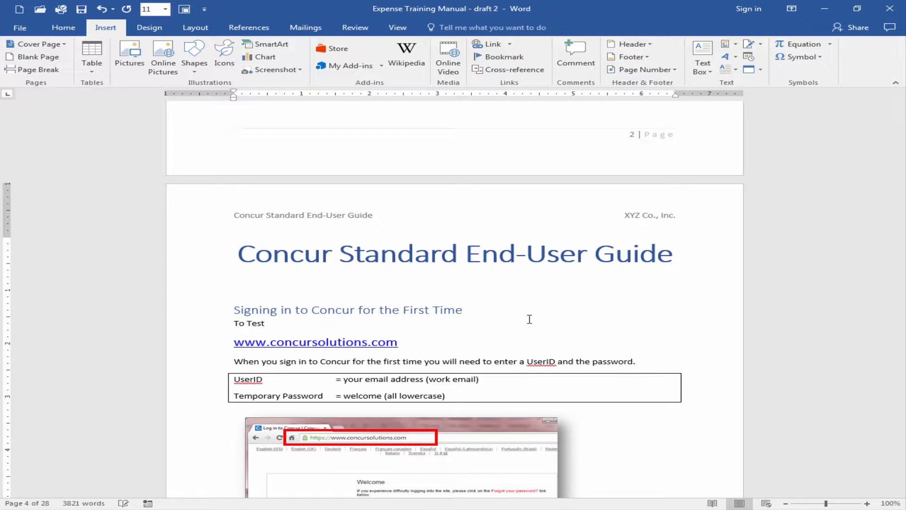
text( our TOC)
Apply the Heading 2 style to the "To Test our TOC" line
click(258, 323)
click(249, 27)
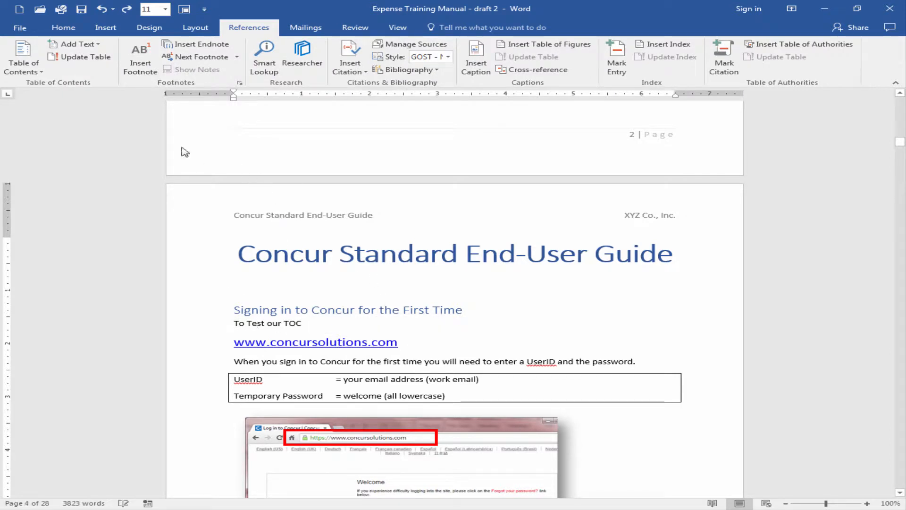
click(66, 30)
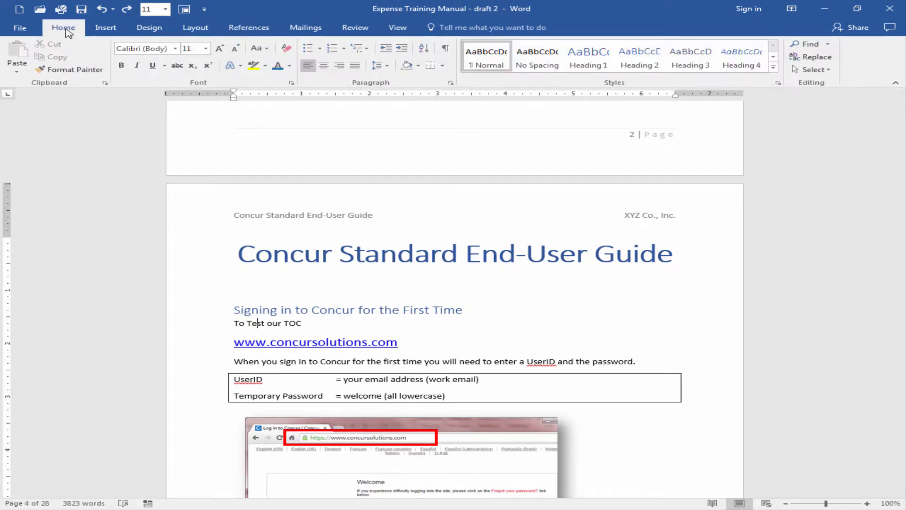
click(638, 57)
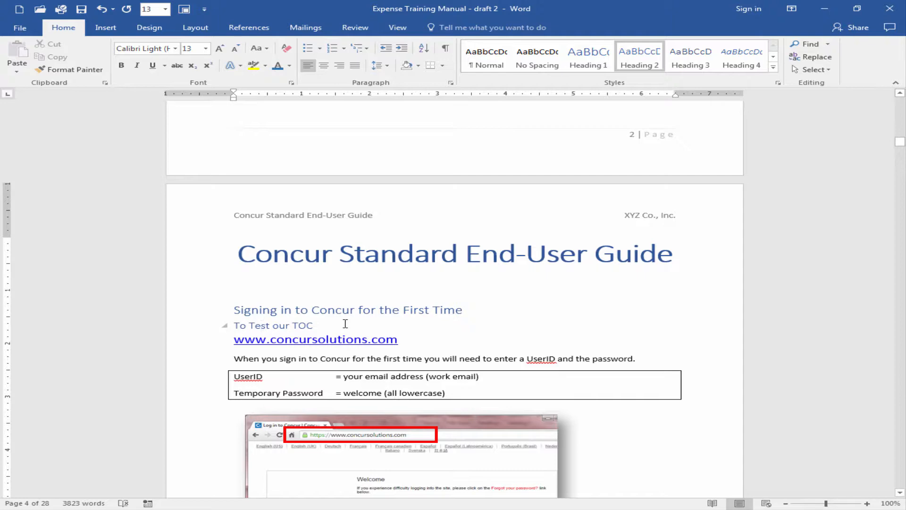
Update the entire table of contents, including its entries and page numbers, and deselect it
scroll(345, 323, up, 10)
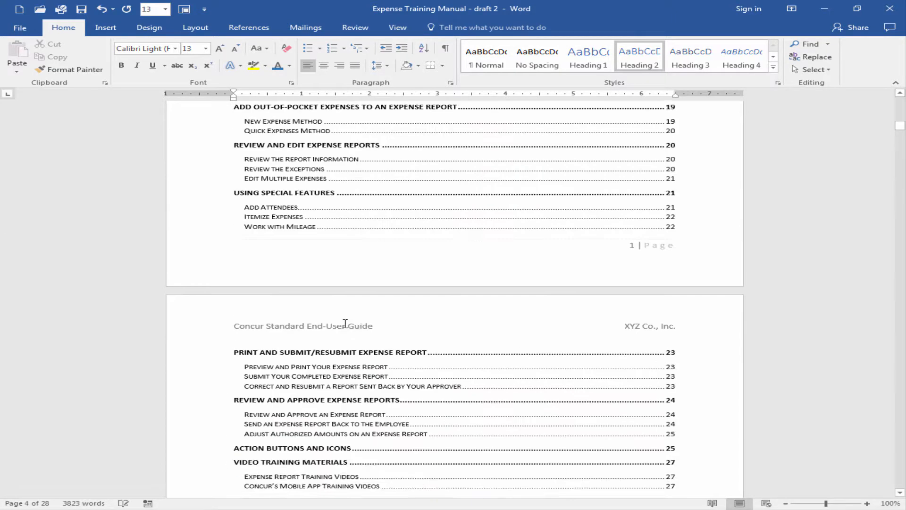
scroll(345, 323, up, 4)
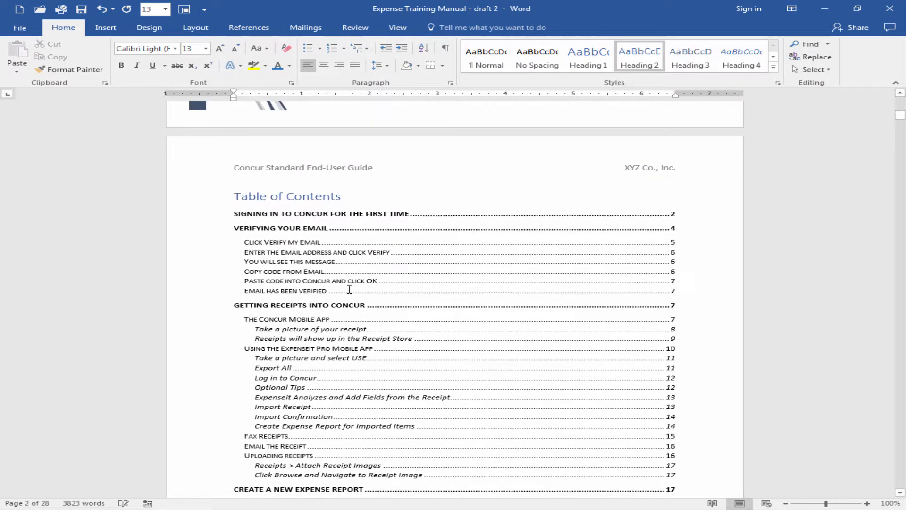
right_click(456, 244)
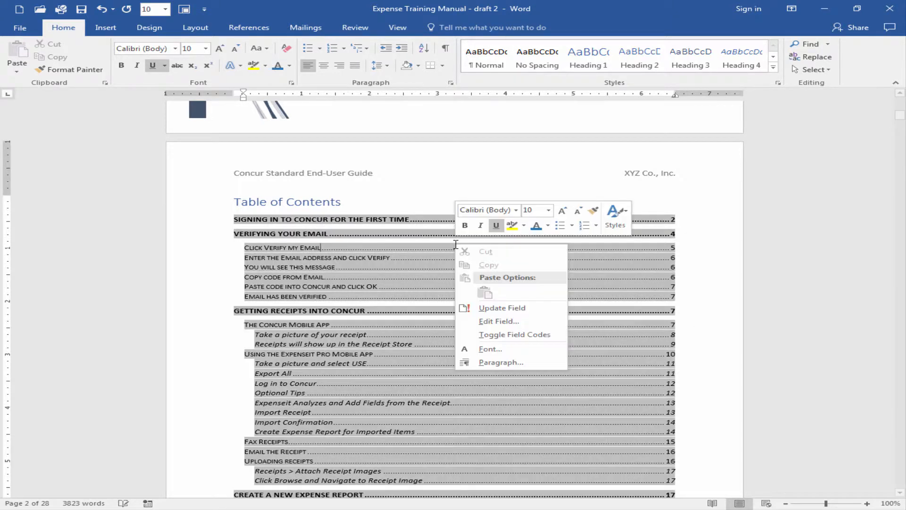
click(500, 308)
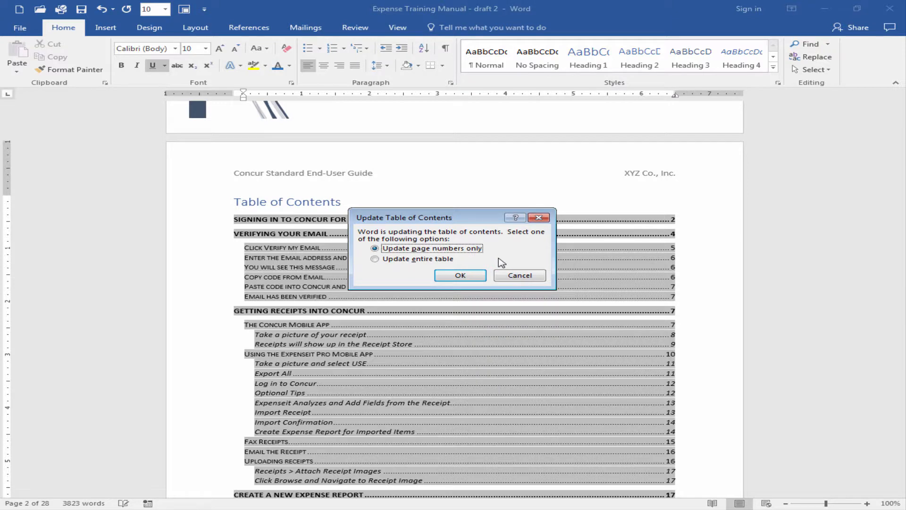
click(377, 259)
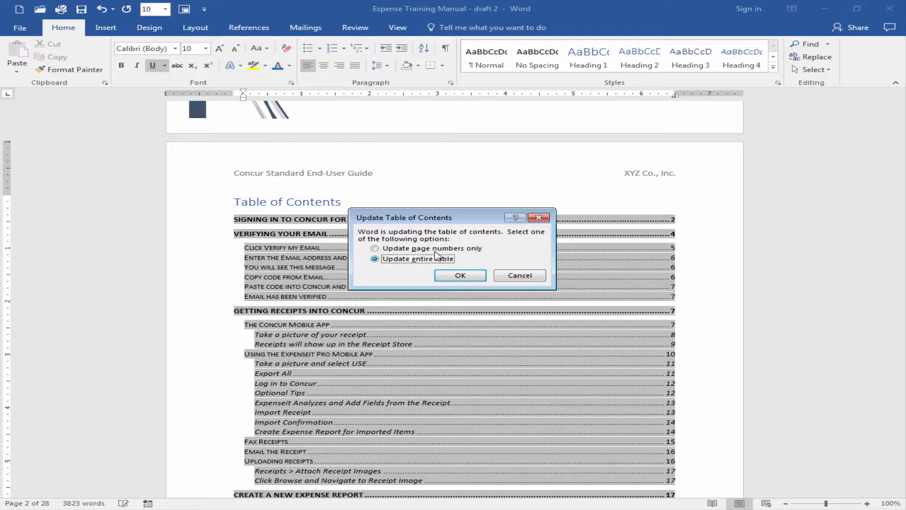
click(460, 276)
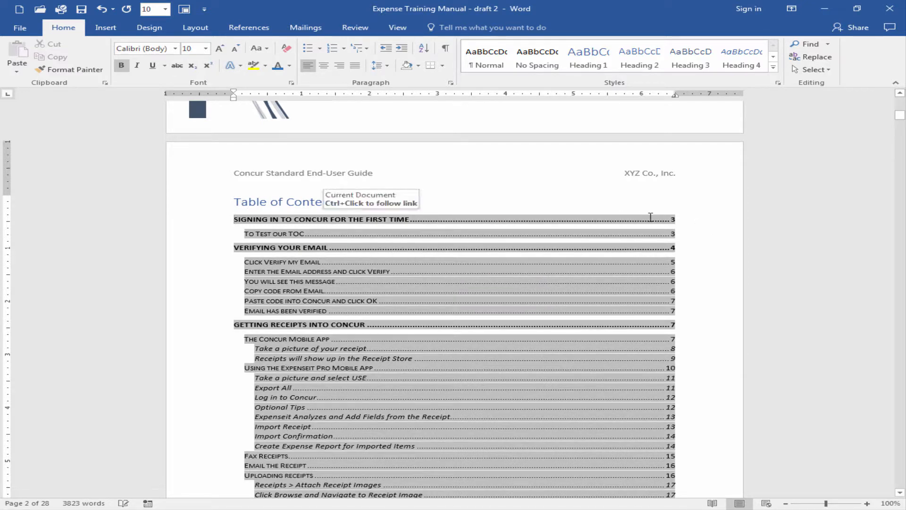
click(695, 227)
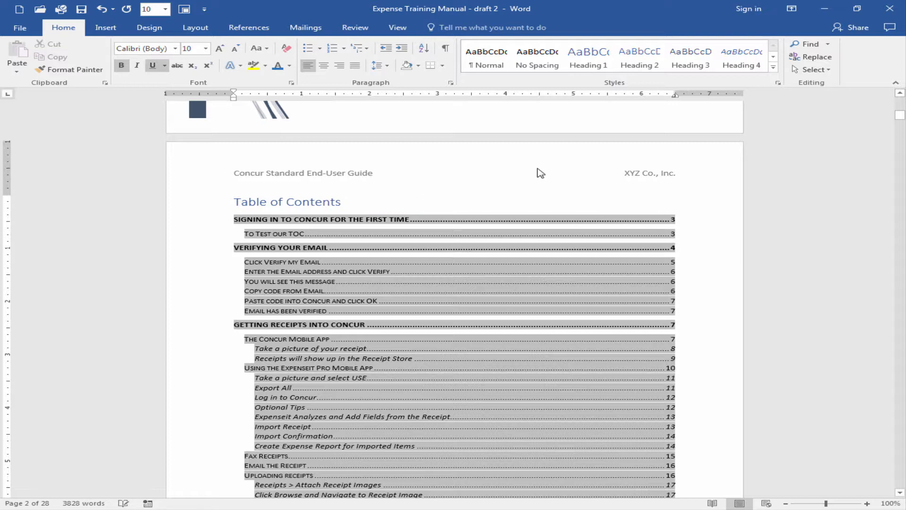
click(497, 115)
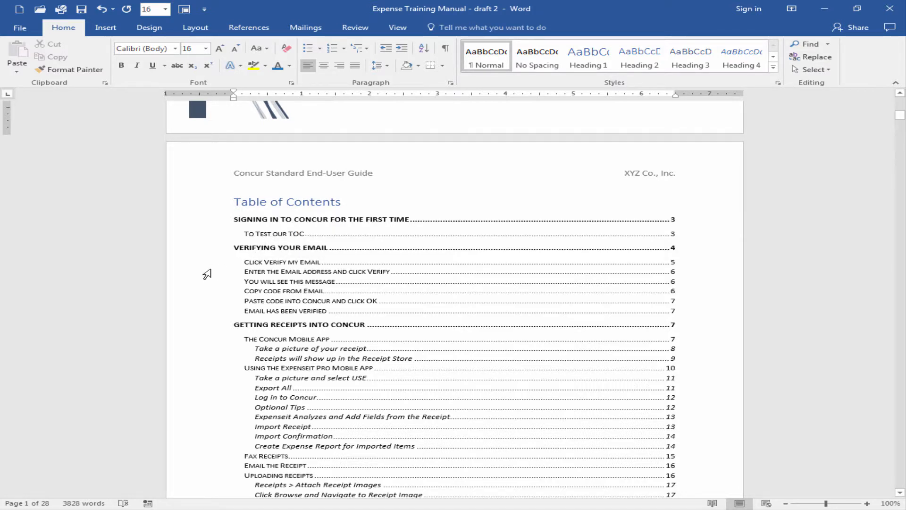
Delete the "To Test our TOC" line below the first sign-in heading and update the entire table of contents
scroll(227, 297, down, 9)
scroll(239, 294, up, 1)
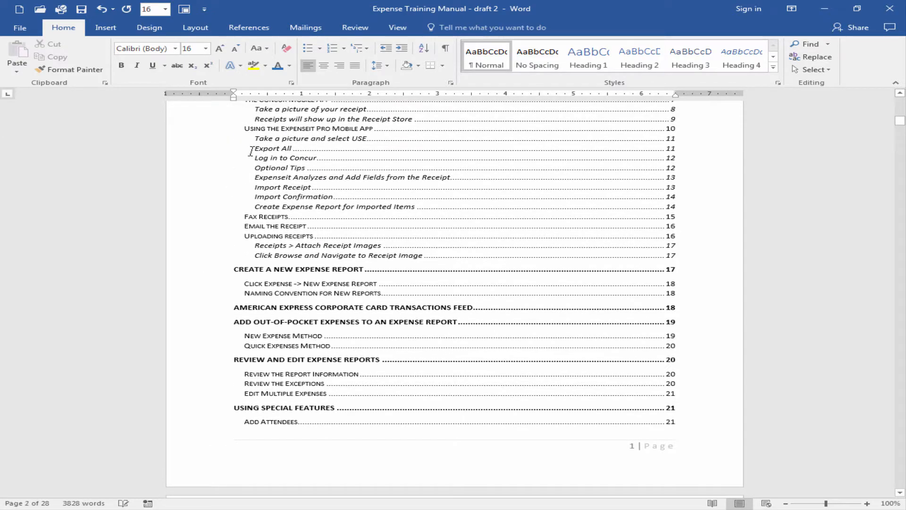
scroll(269, 231, down, 20)
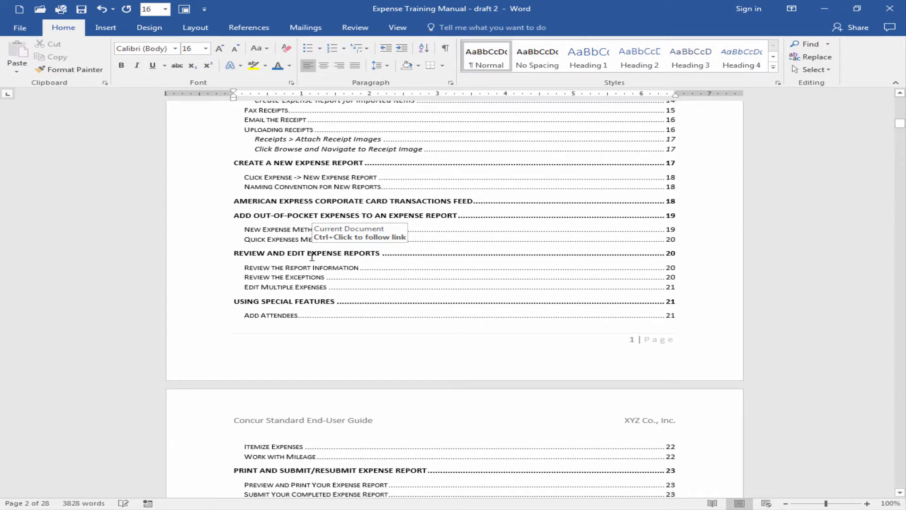
scroll(312, 262, down, 5)
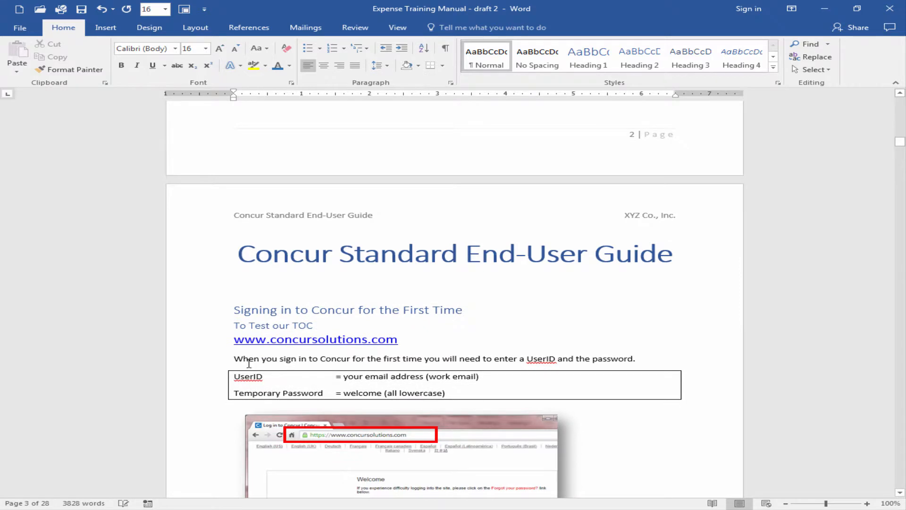
drag(344, 319, 241, 326)
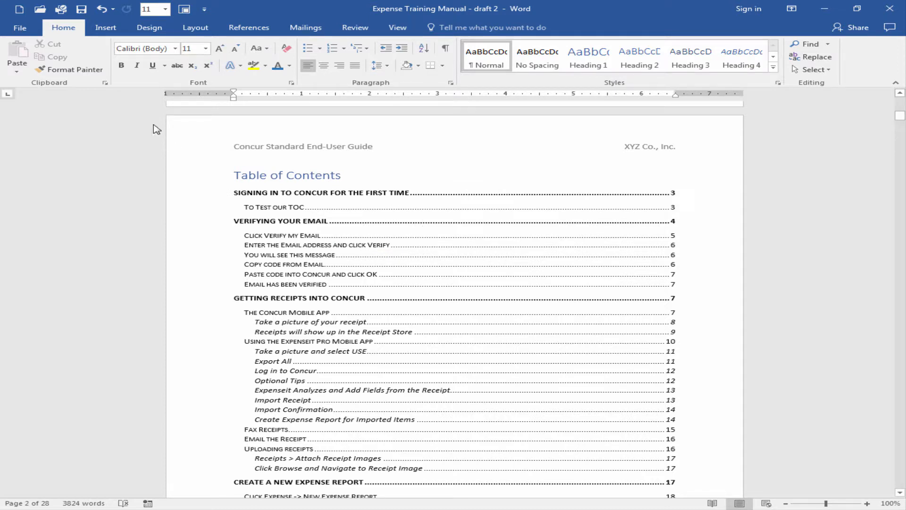
click(239, 29)
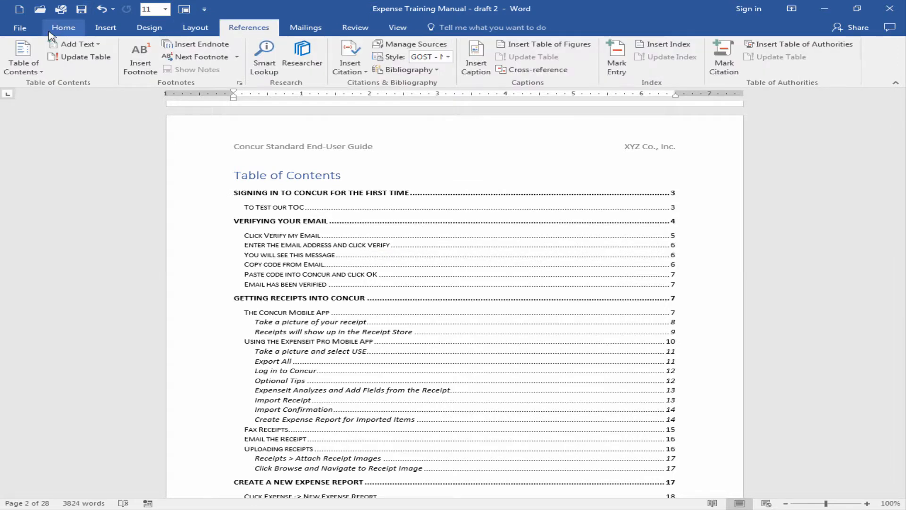
click(71, 56)
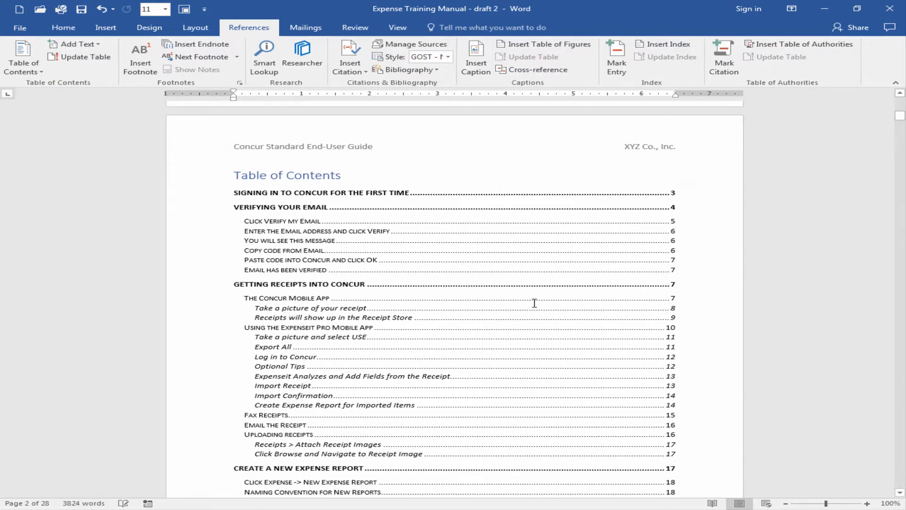
Return to the cover page and set the document zoom to show one whole page
scroll(534, 303, down, 4)
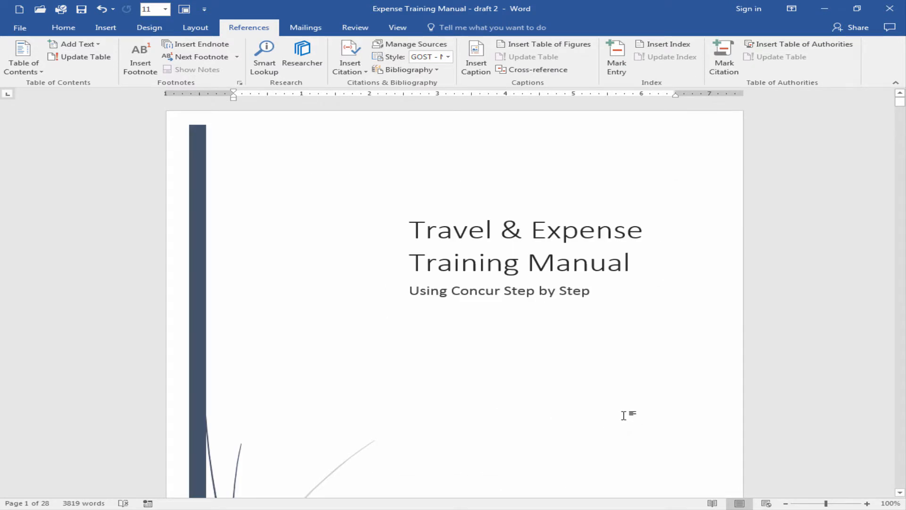
click(389, 29)
click(391, 44)
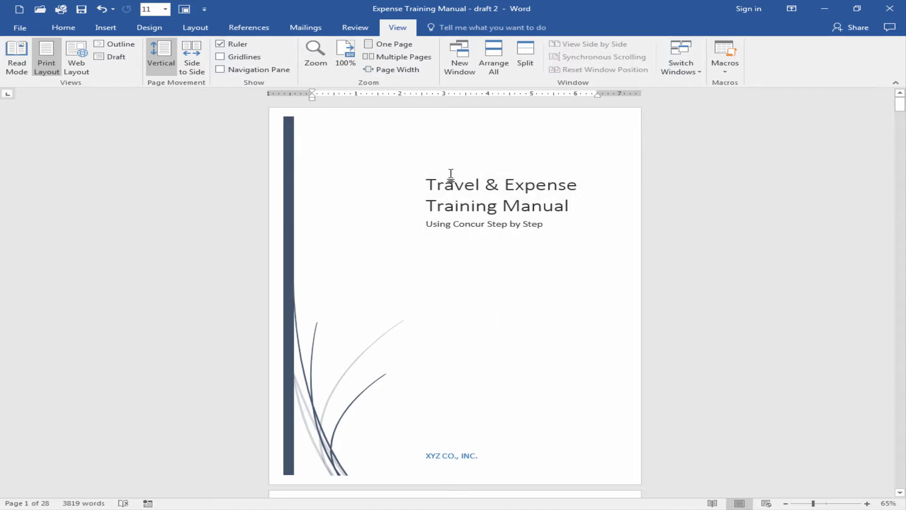
Review the page layout and heading placement throughout the manual, from the table of contents to the Video Training Materials page
scroll(469, 307, down, 12)
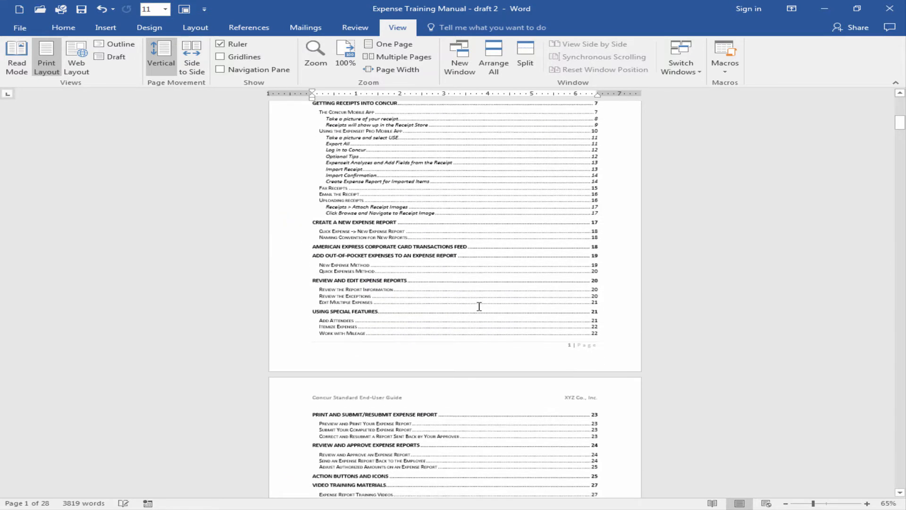
scroll(482, 310, down, 18)
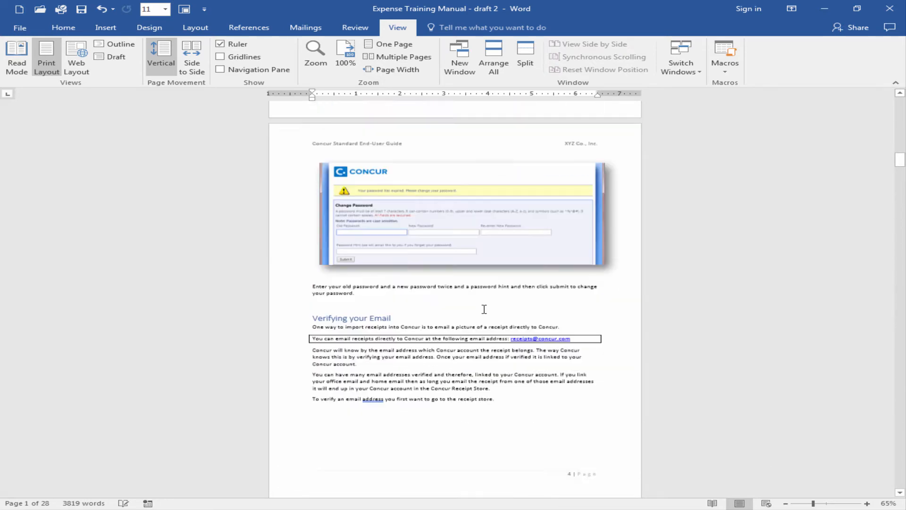
scroll(489, 313, down, 20)
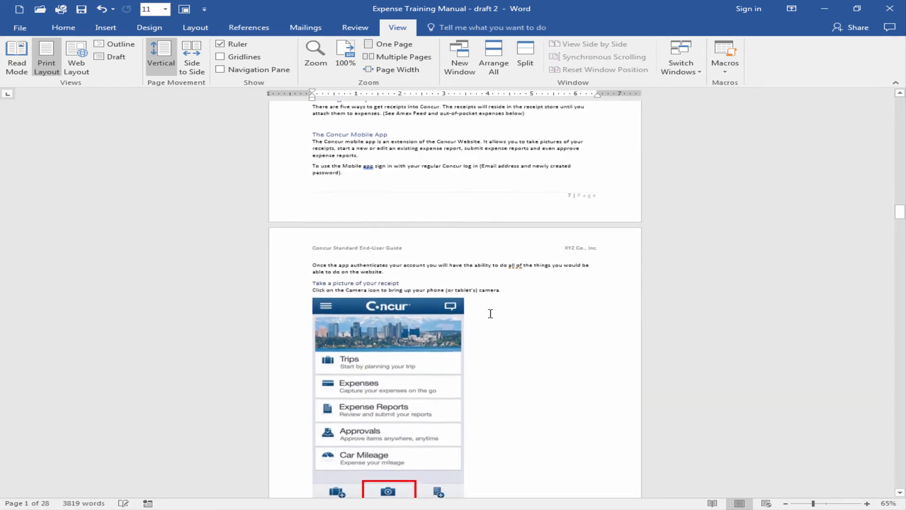
scroll(481, 308, down, 14)
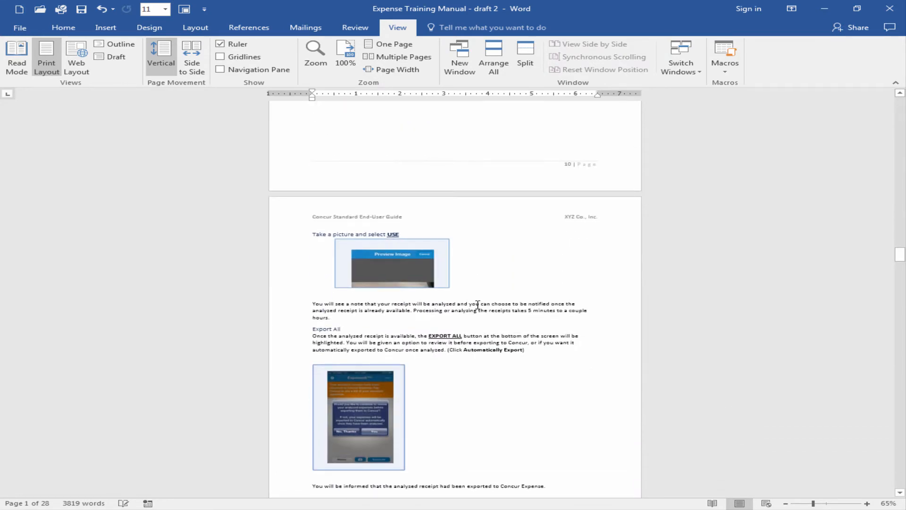
scroll(483, 303, down, 5)
scroll(481, 297, down, 6)
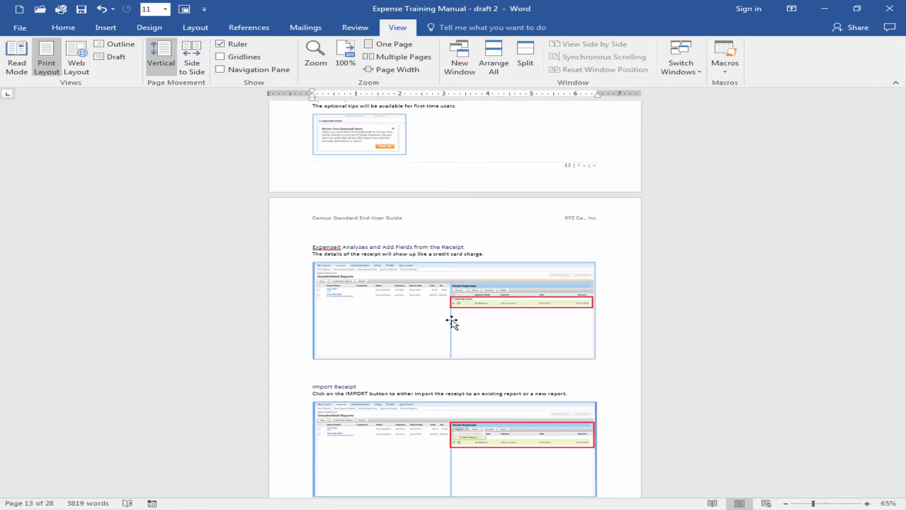
scroll(453, 321, down, 15)
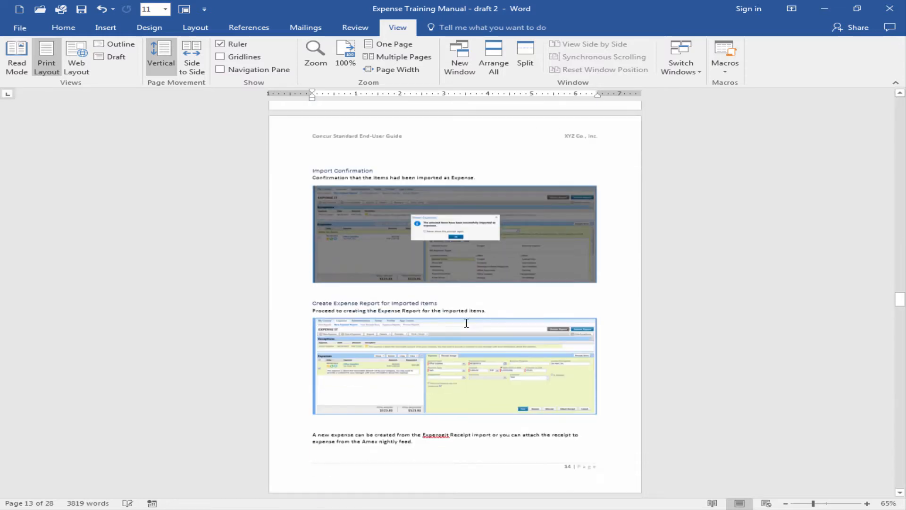
scroll(463, 318, down, 20)
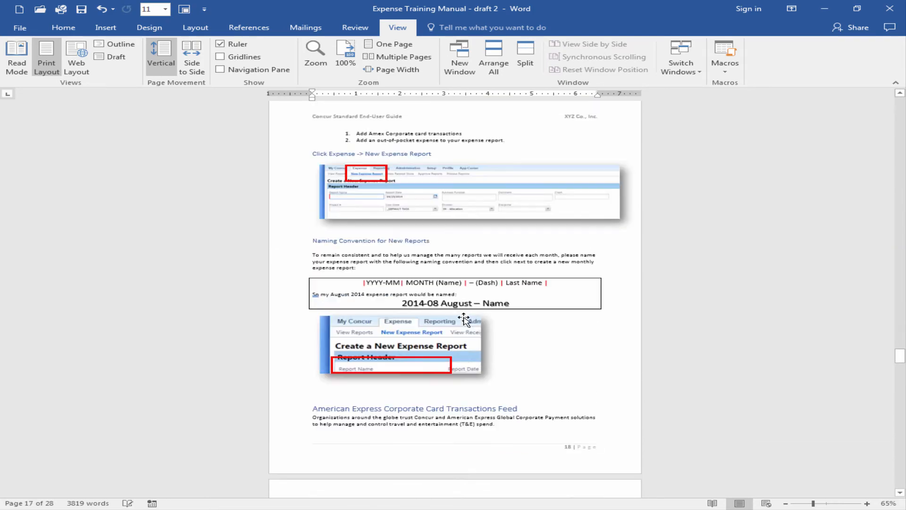
scroll(465, 317, down, 20)
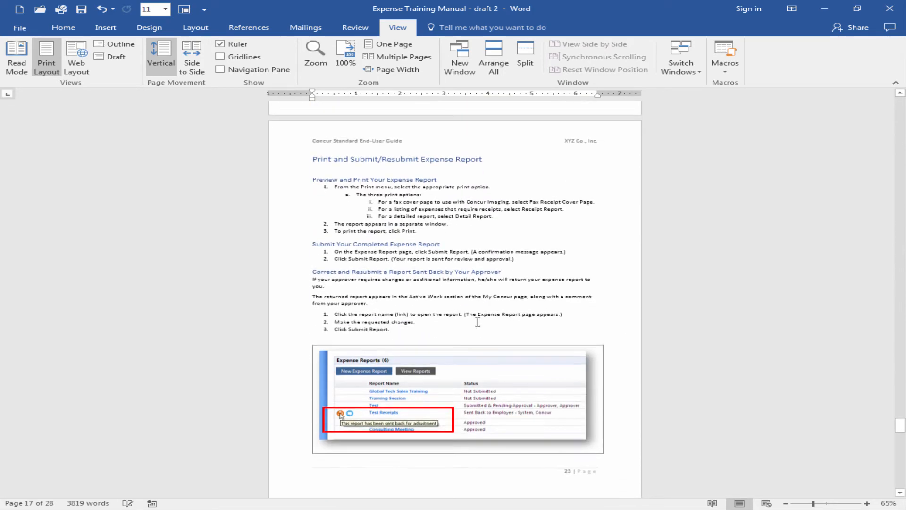
scroll(483, 329, down, 20)
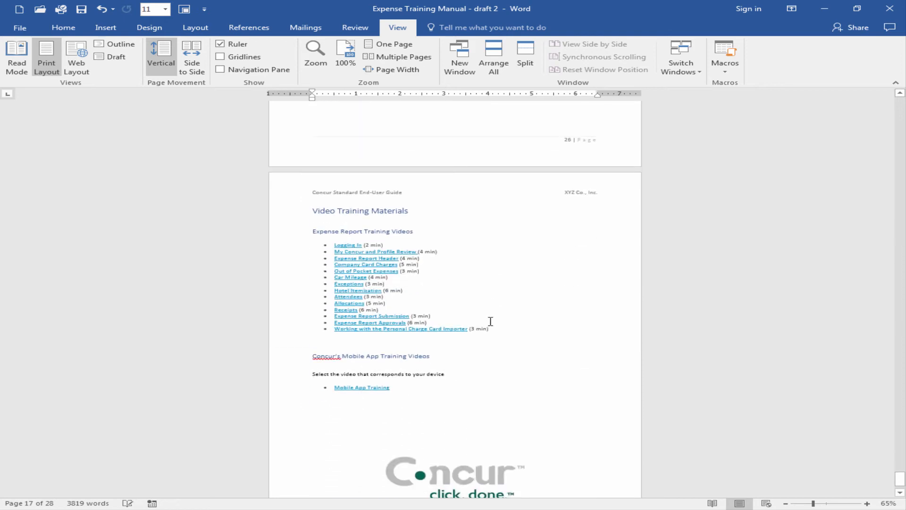